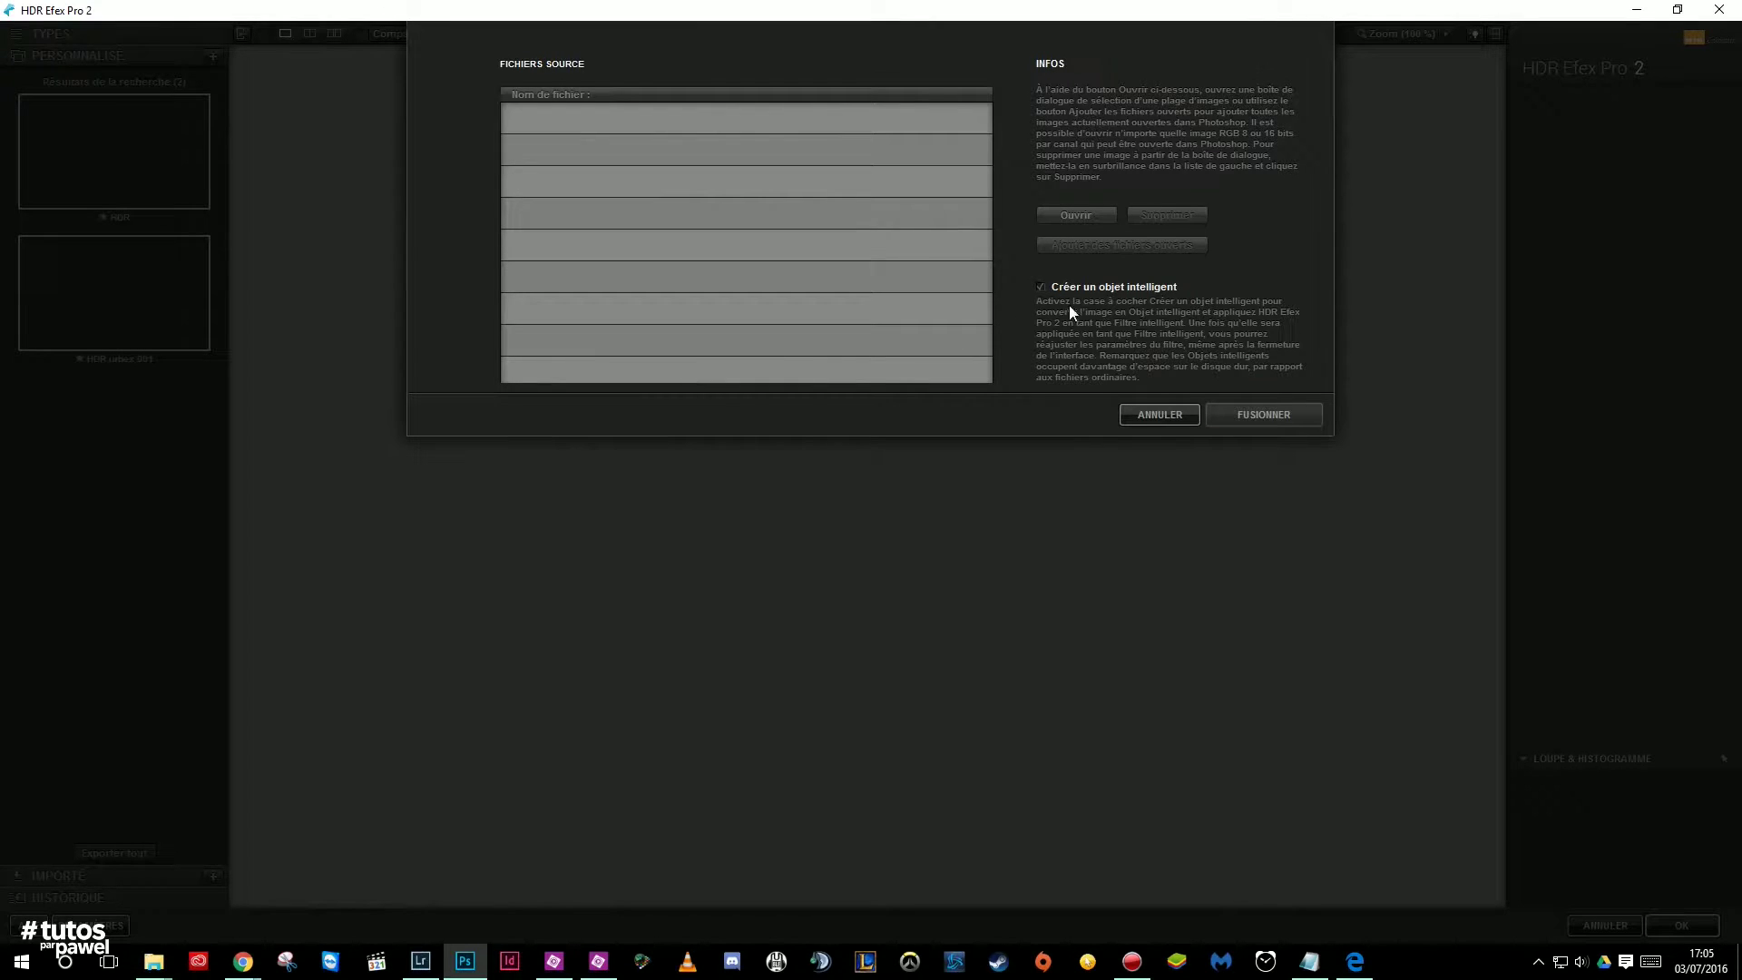
Step: Load DSC_3756.NEF, DSC_3757.NEF and DSC_3758.NEF as source files and merge them into one HDR image
{"action": "left_click", "coordinate": [1077, 215]}
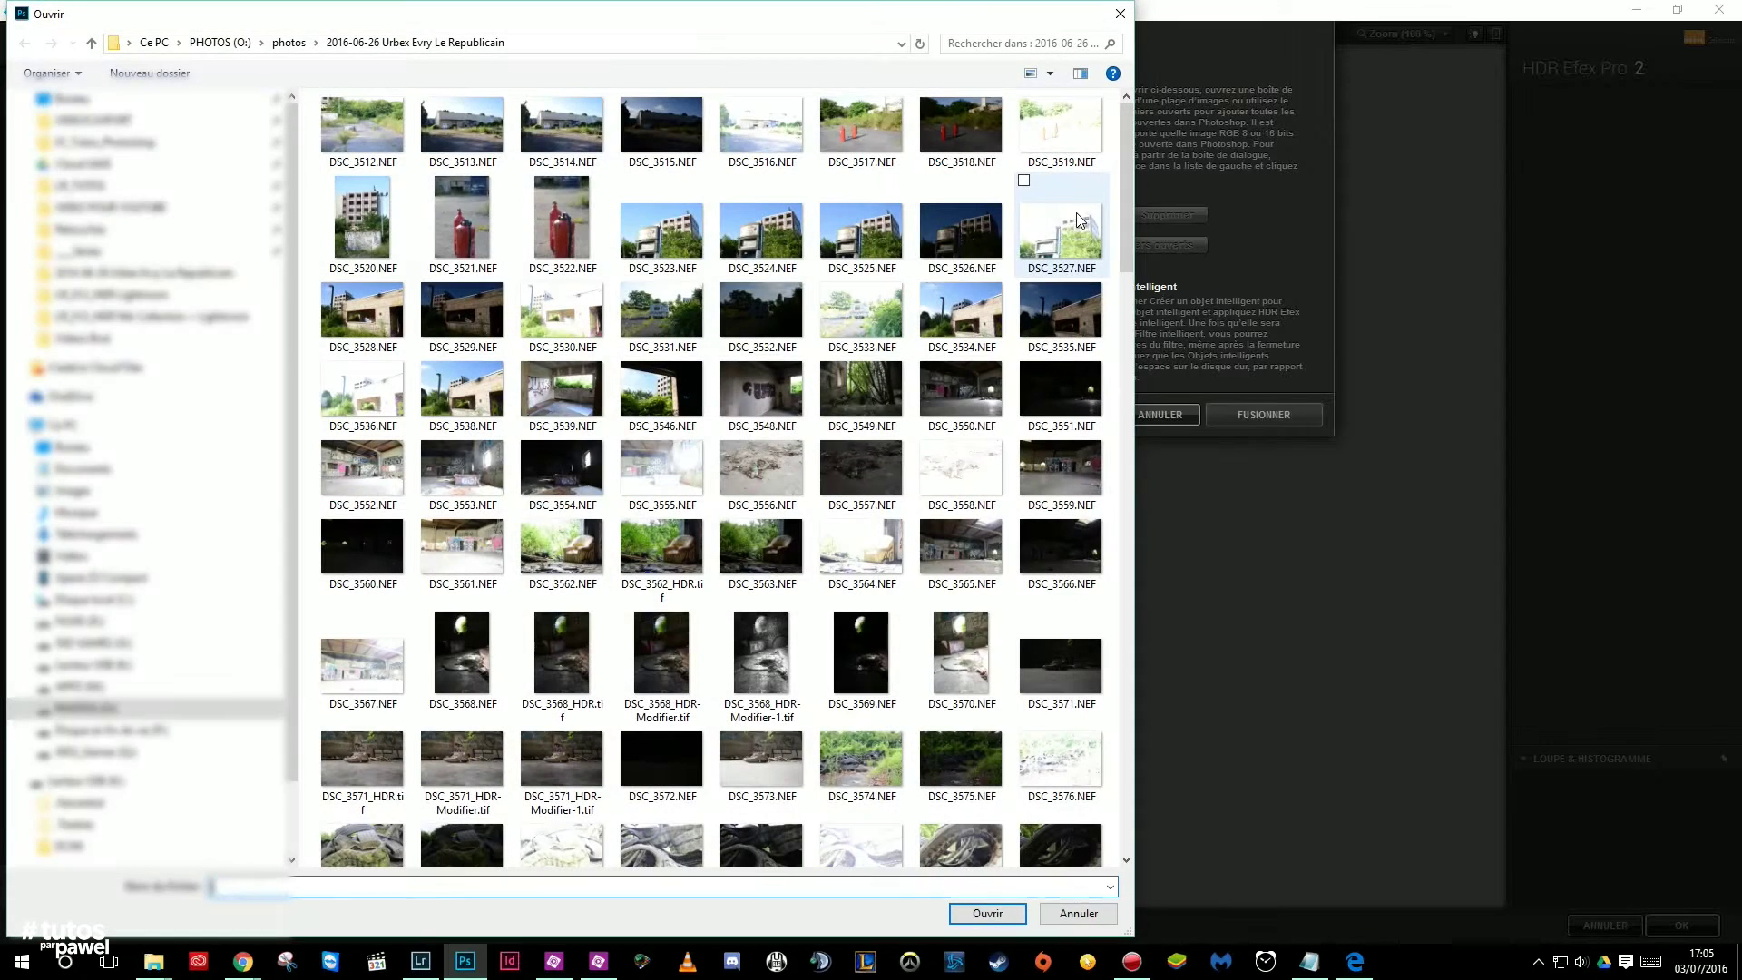
{"action": "left_click_drag", "start_coordinate": [1130, 223], "coordinate": [1120, 812]}
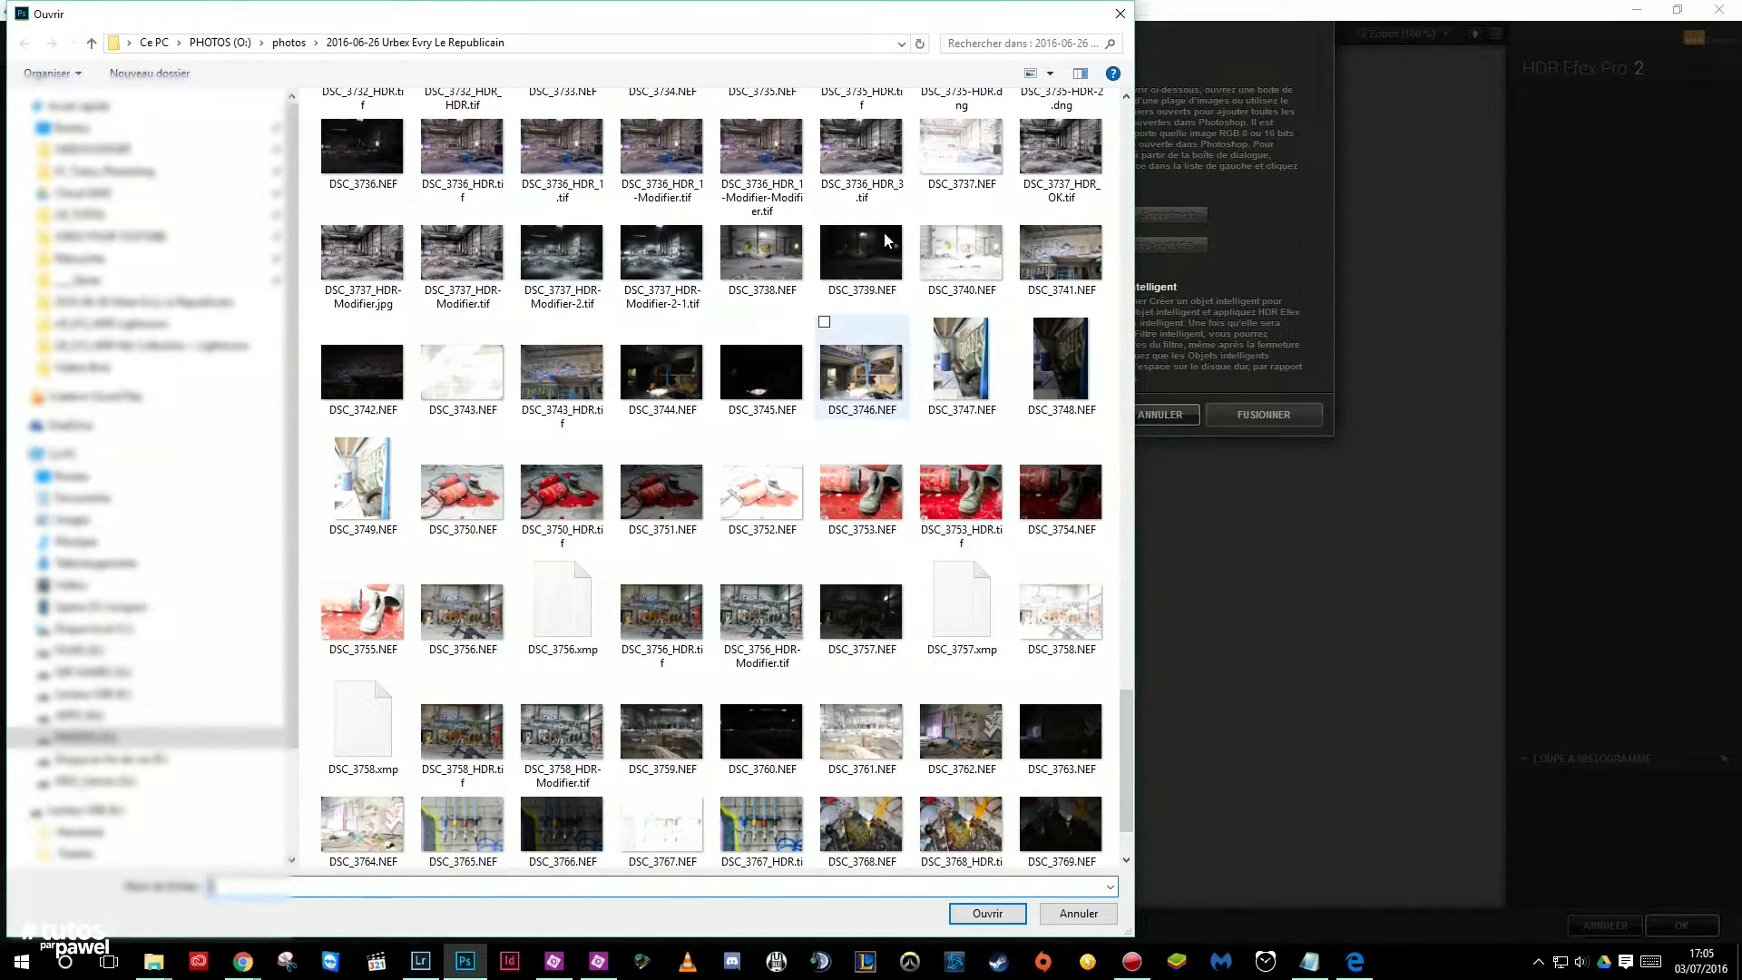
{"action": "scroll", "coordinate": [1093, 786], "scroll_direction": "down", "scroll_amount": 2}
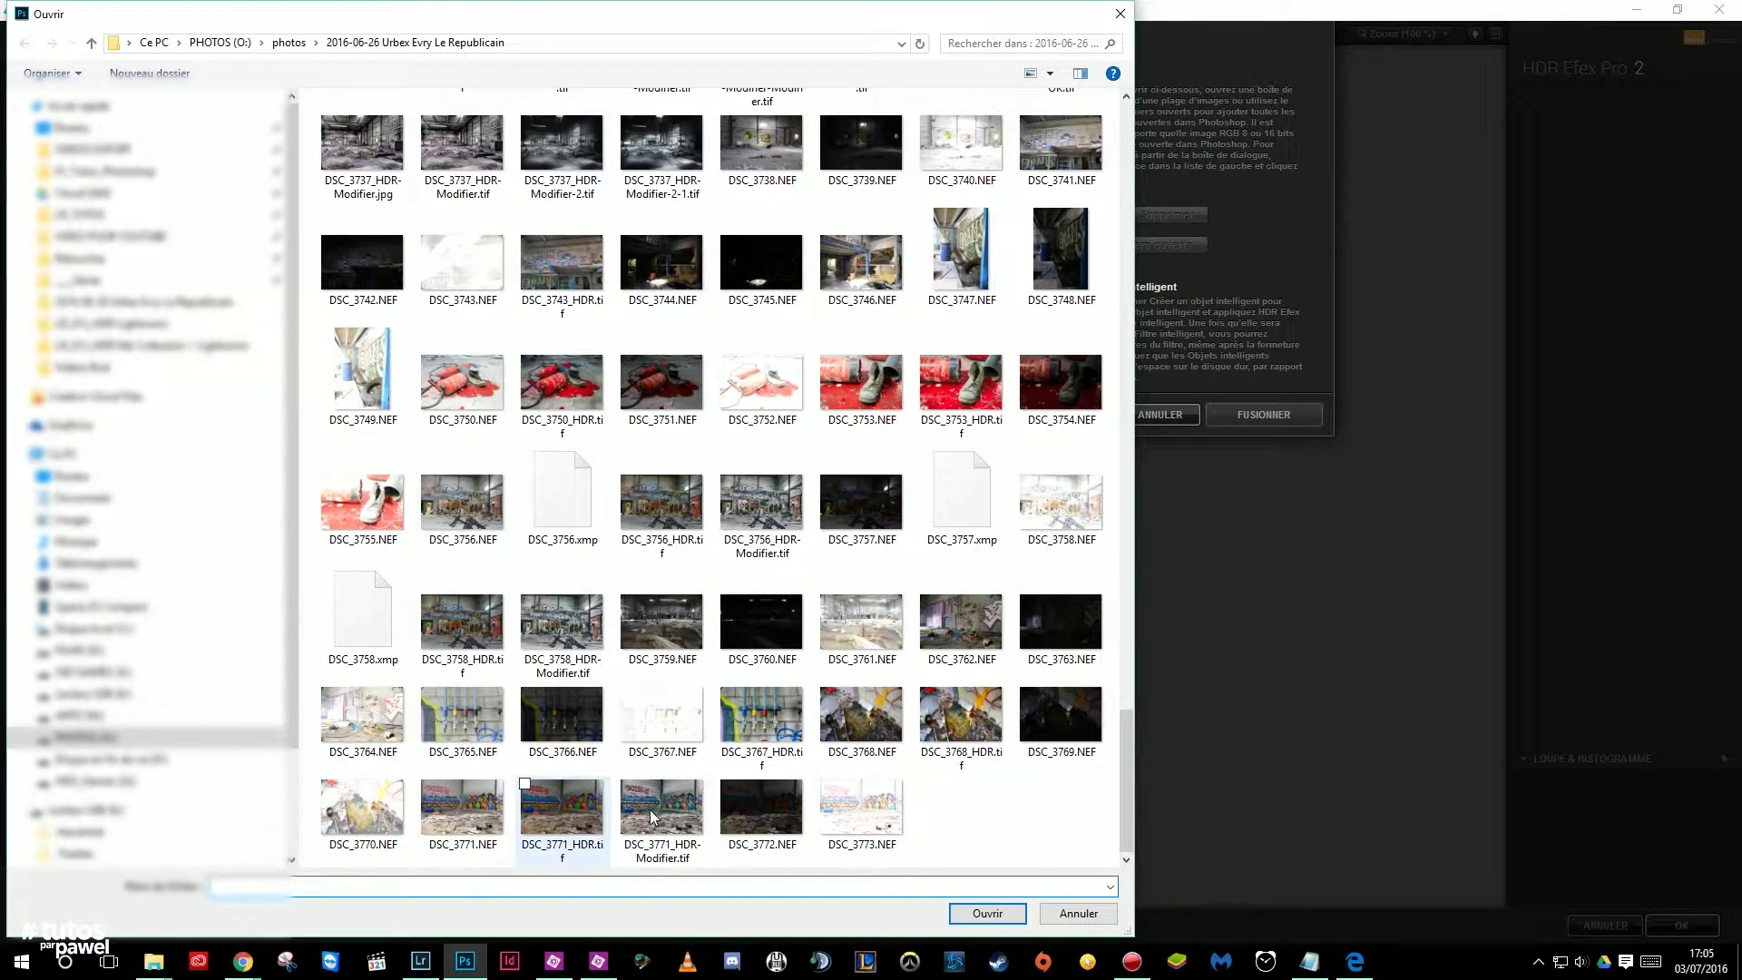
{"action": "left_click", "coordinate": [457, 504]}
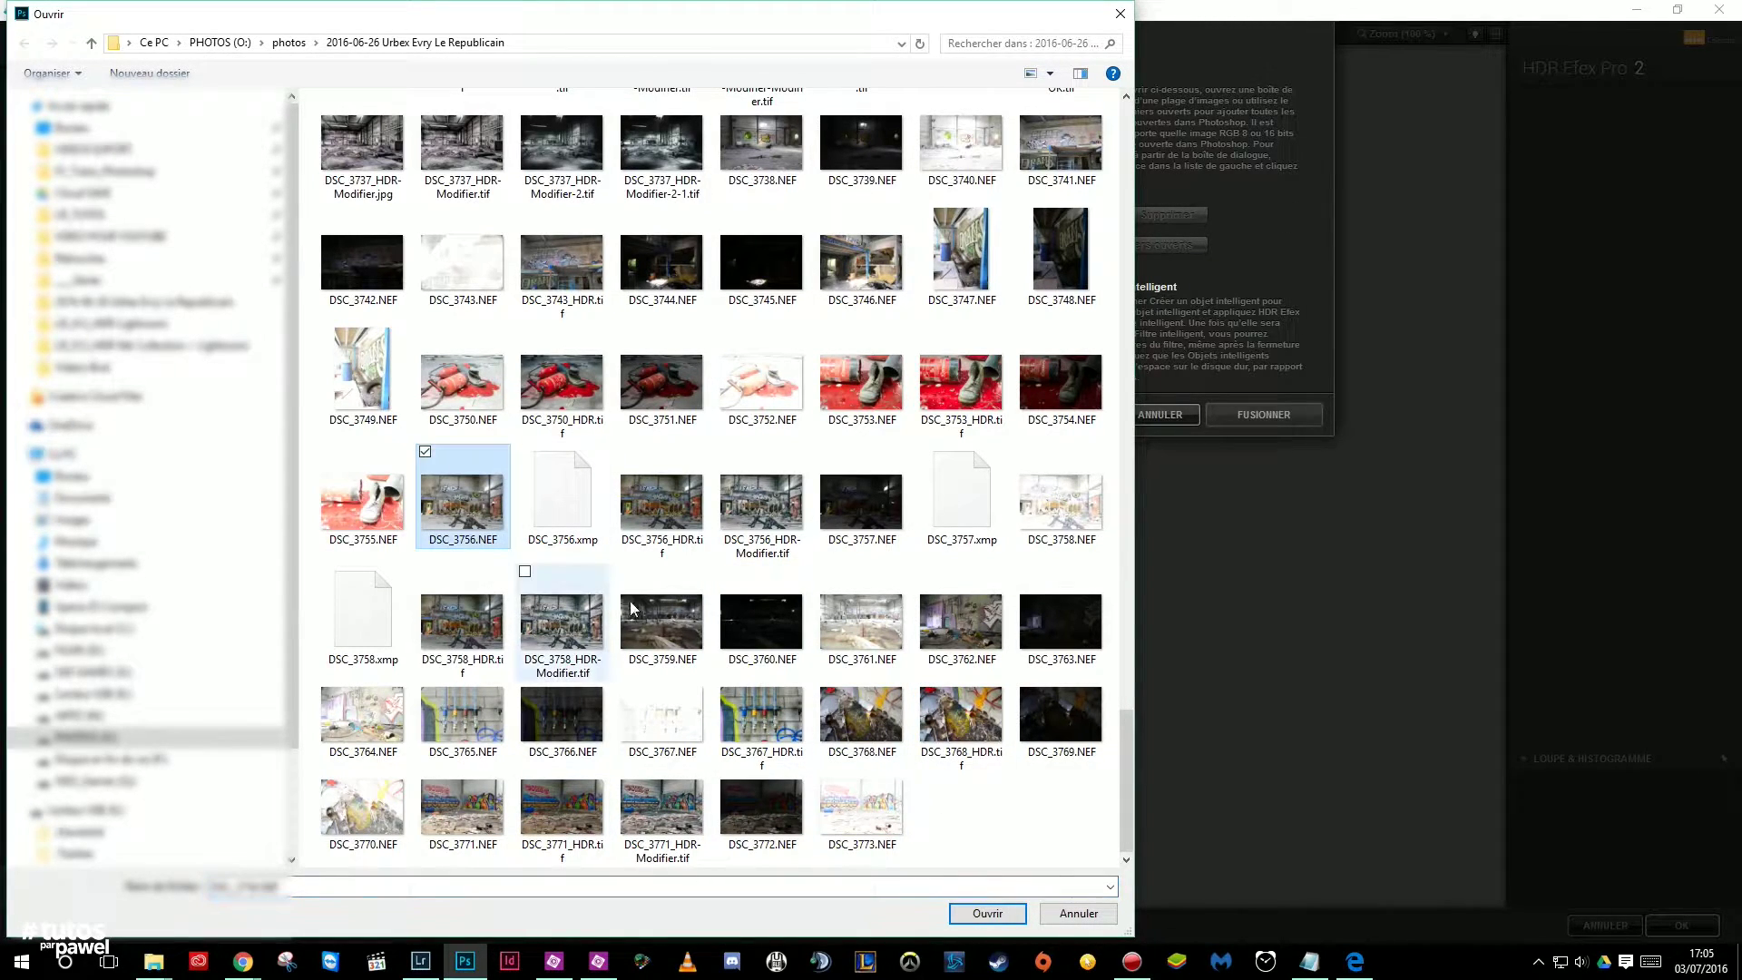
{"action": "left_click", "coordinate": [862, 499], "text": "ctrl"}
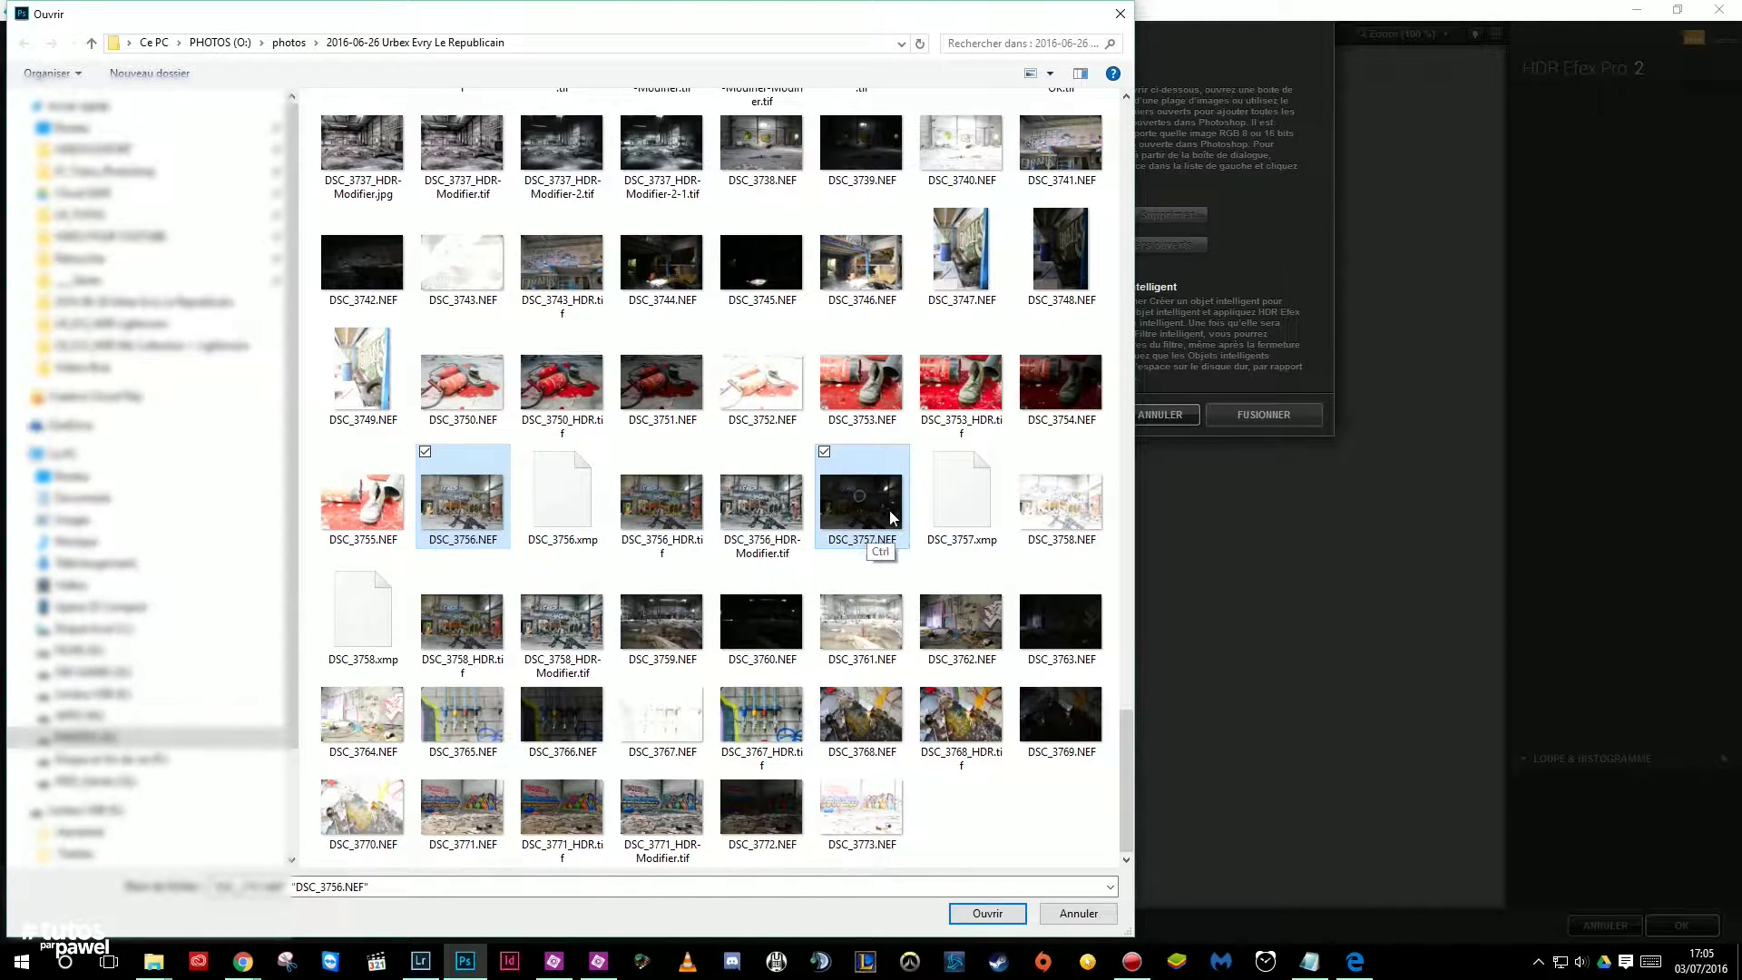
{"action": "left_click", "coordinate": [1057, 531], "text": "ctrl"}
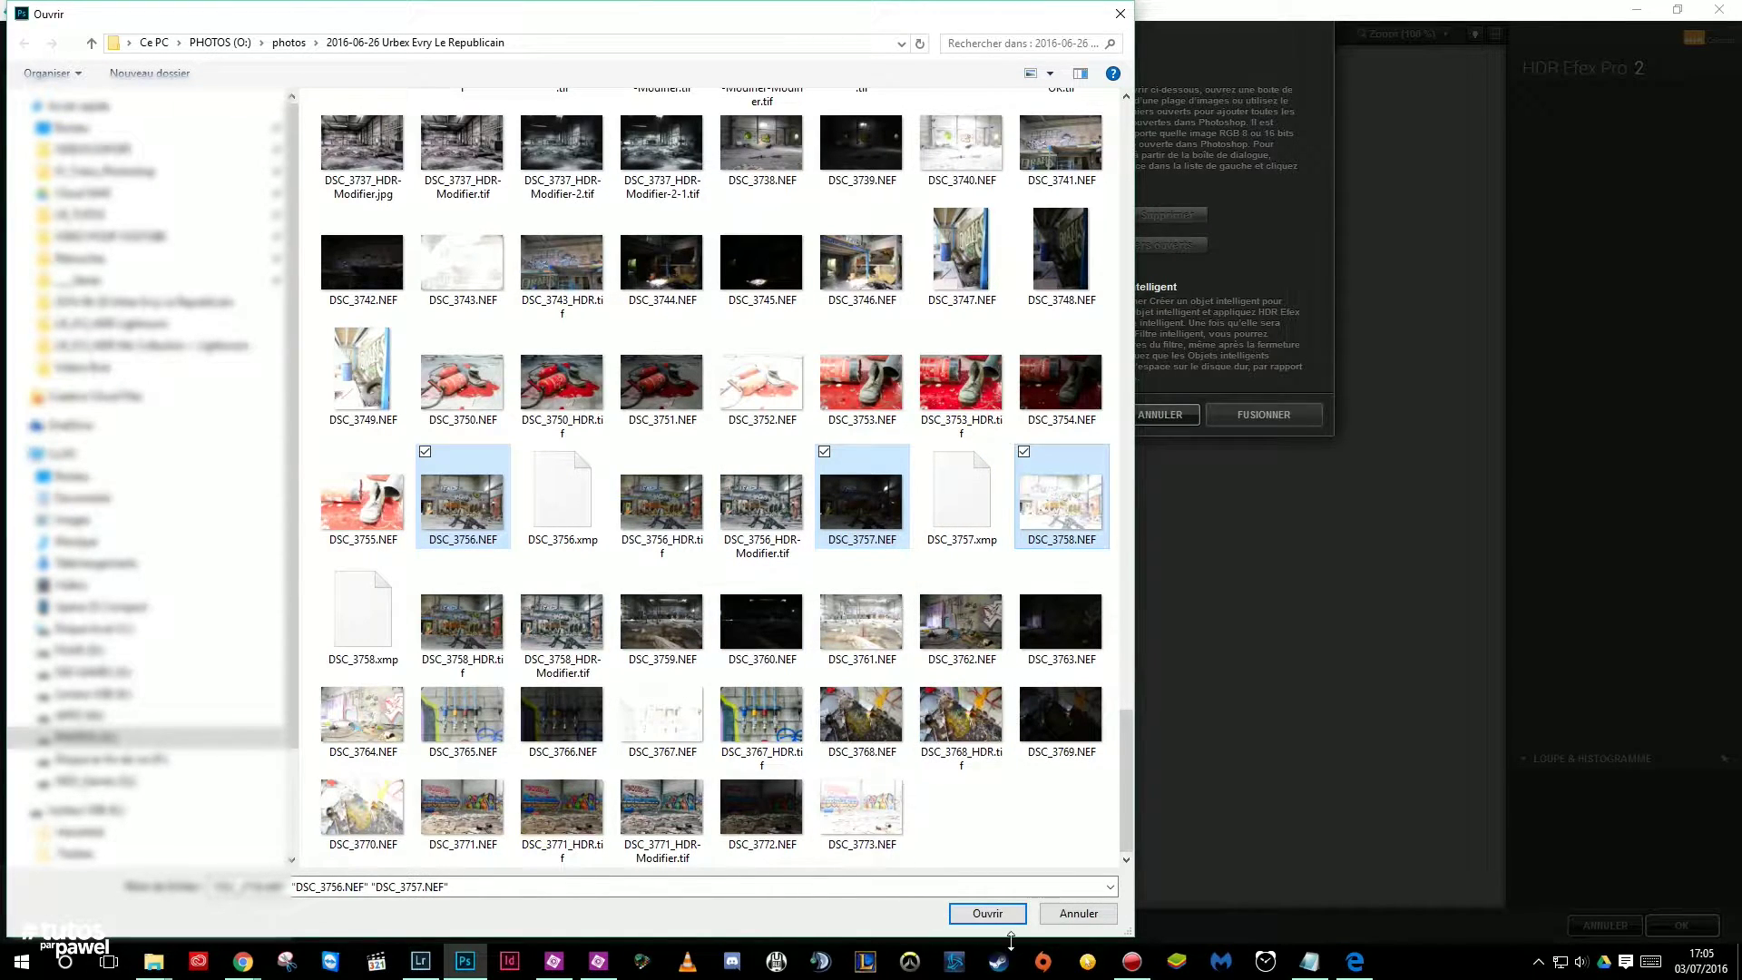
{"action": "left_click", "coordinate": [989, 914]}
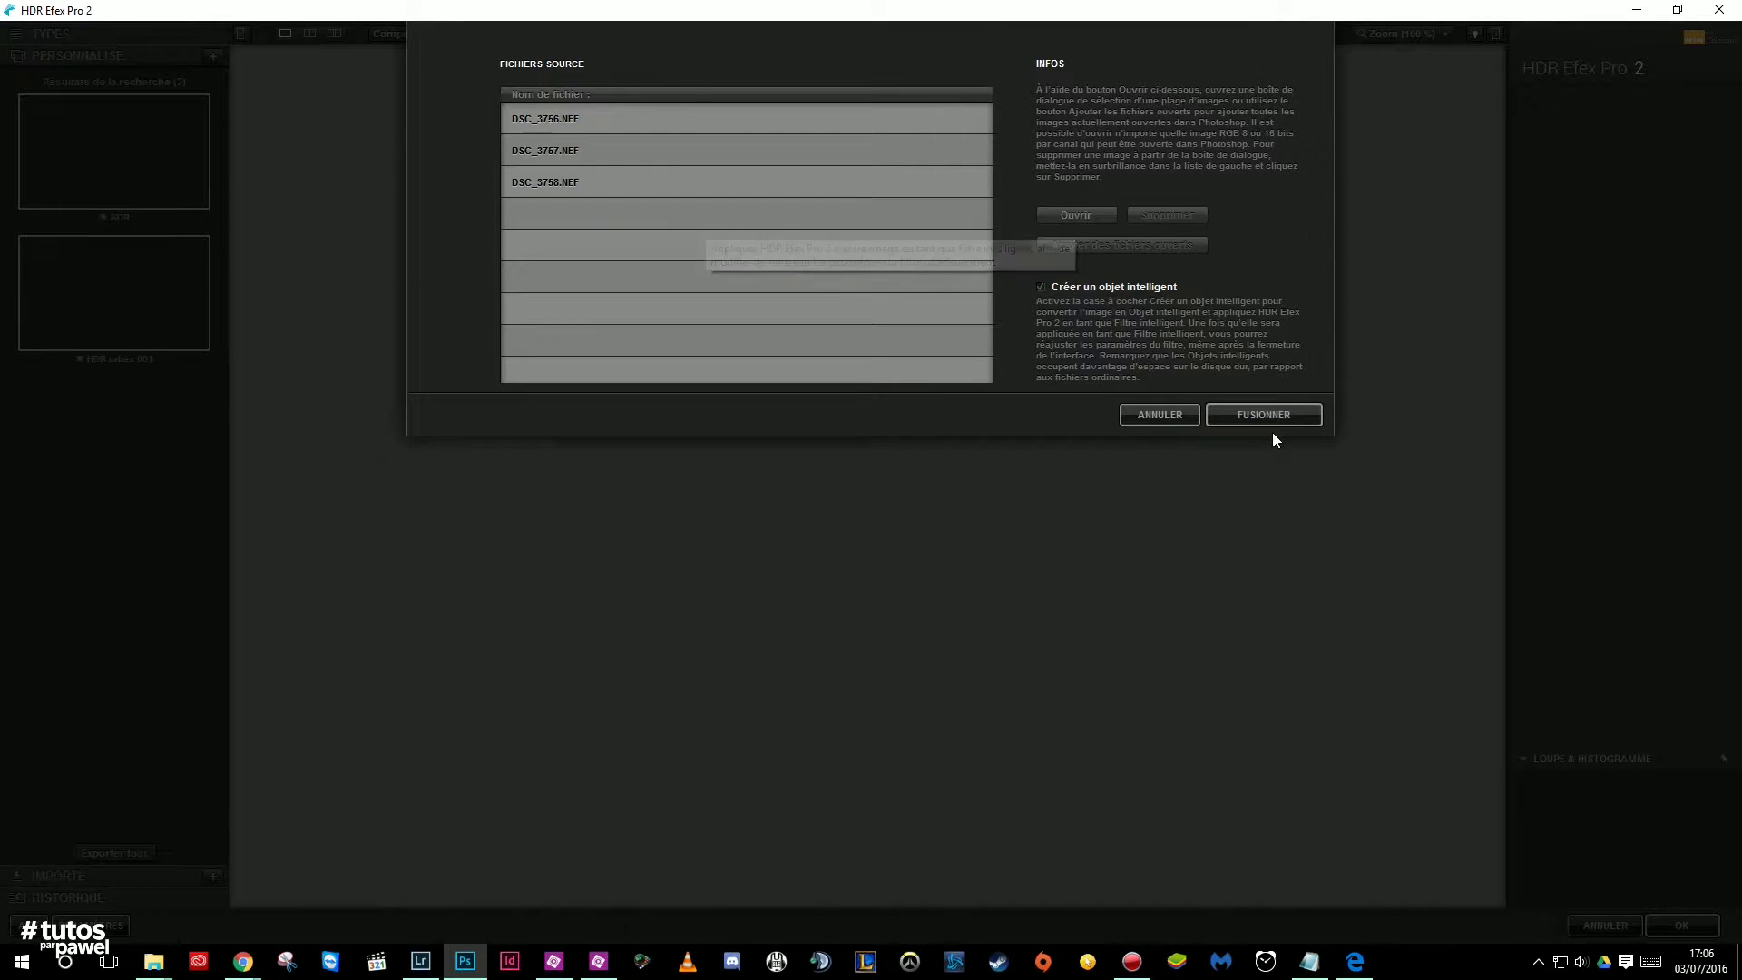
{"action": "left_click", "coordinate": [1249, 417]}
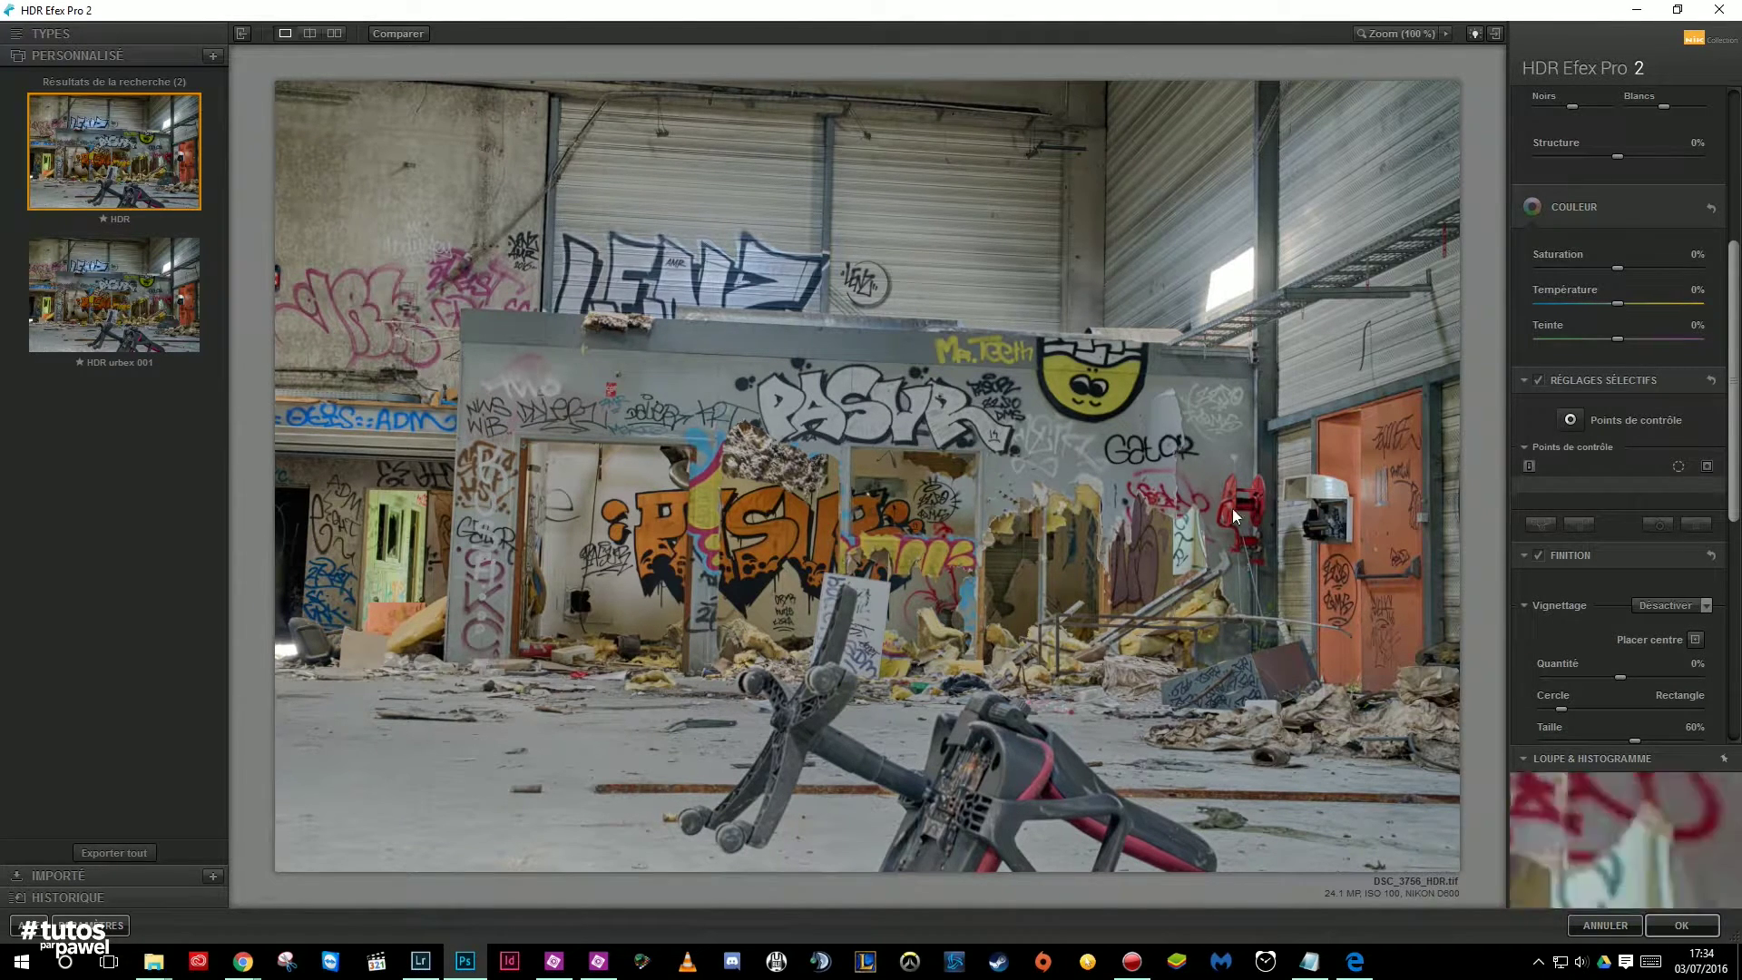
Step: Apply the custom HDR preset to the merged photo and lower the global saturation to -79%
{"action": "left_click_drag", "start_coordinate": [1734, 289], "coordinate": [1731, 141]}
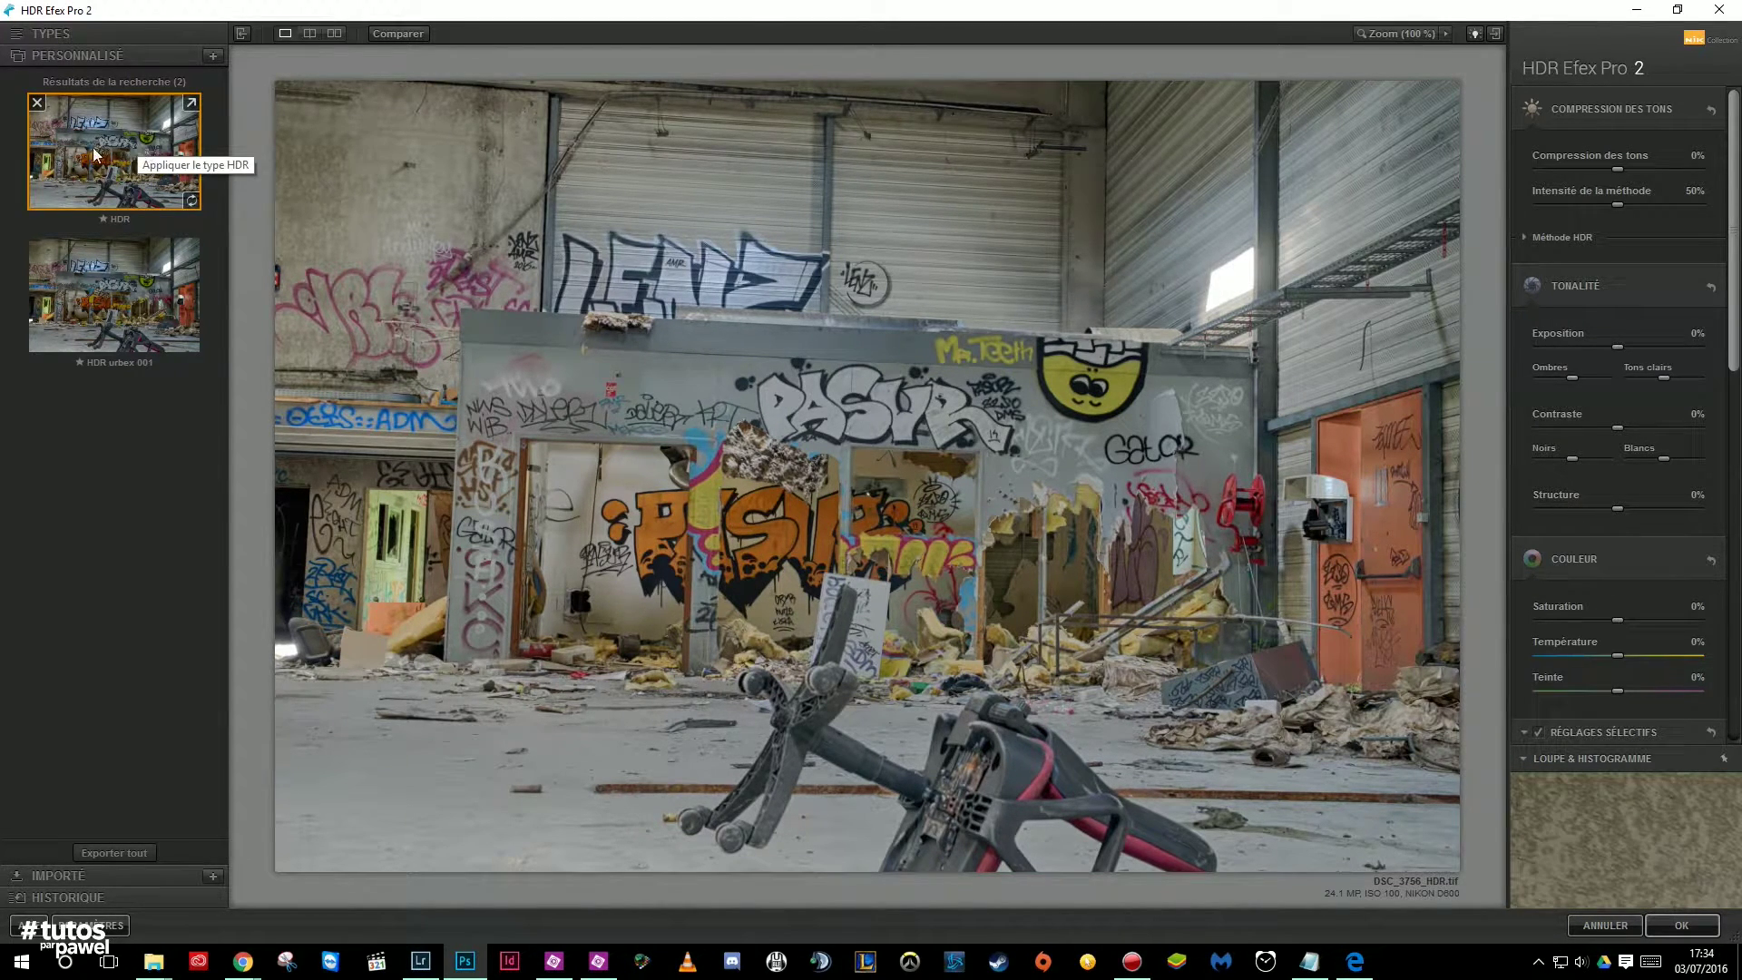
{"action": "left_click", "coordinate": [129, 145]}
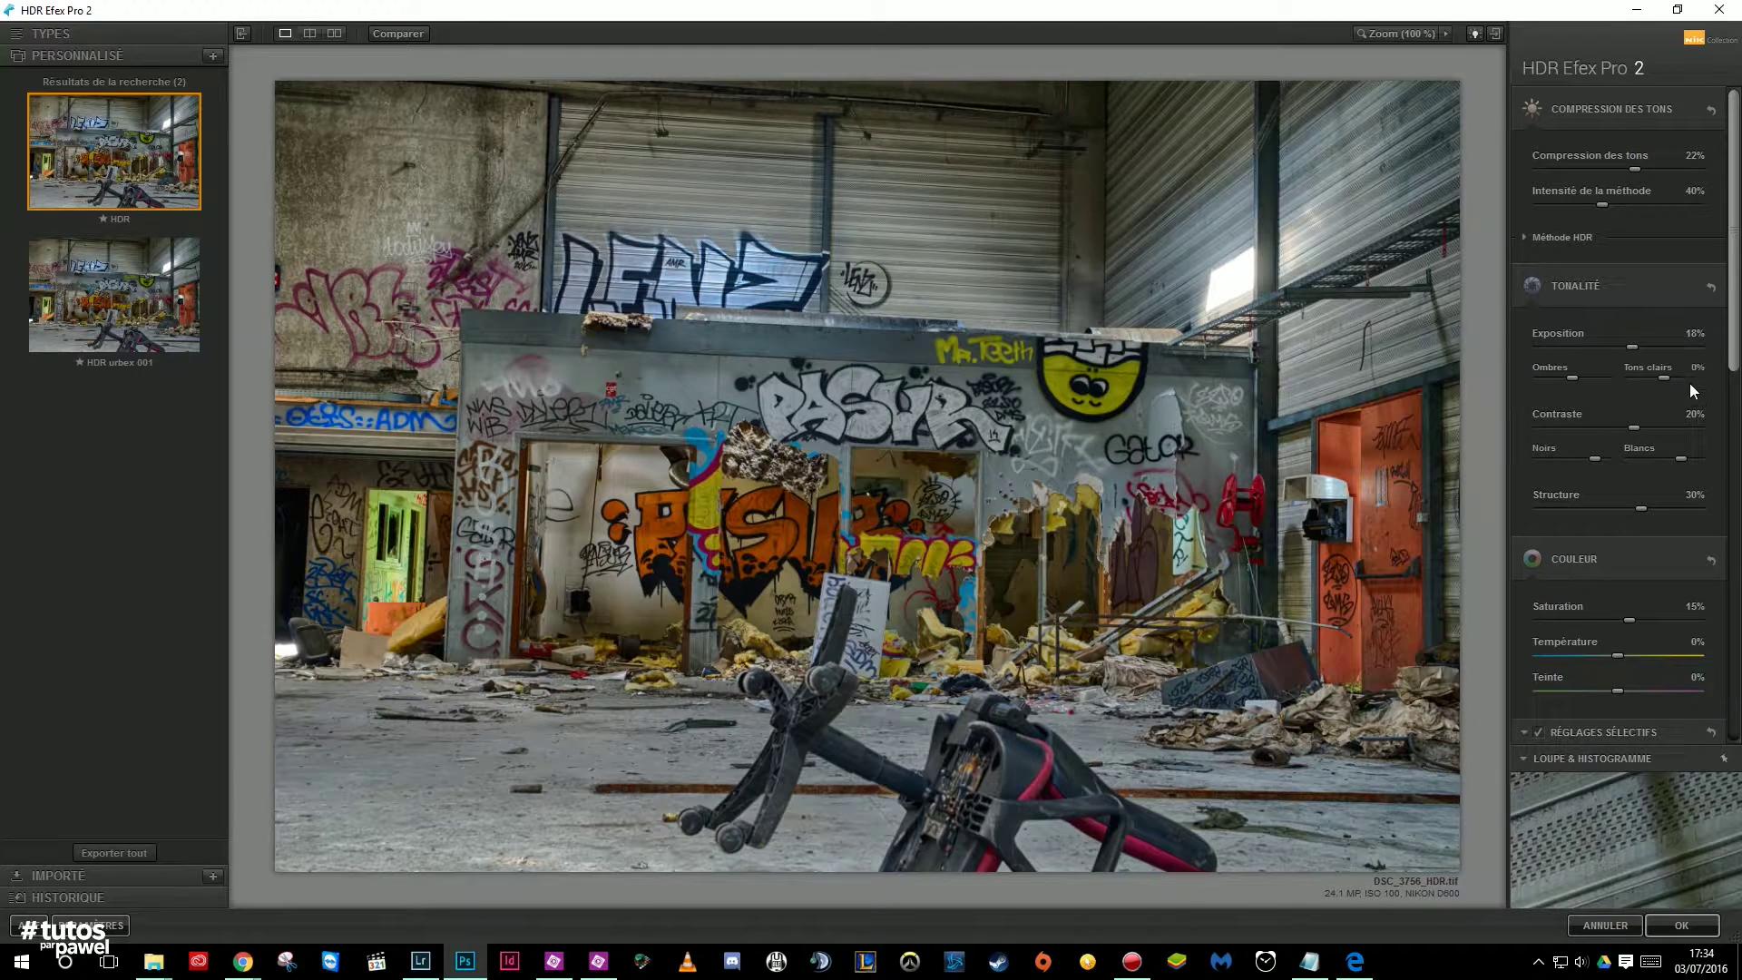
{"action": "scroll", "coordinate": [1731, 410], "scroll_direction": "down", "scroll_amount": 3}
{"action": "scroll", "coordinate": [1730, 410], "scroll_direction": "down", "scroll_amount": 1}
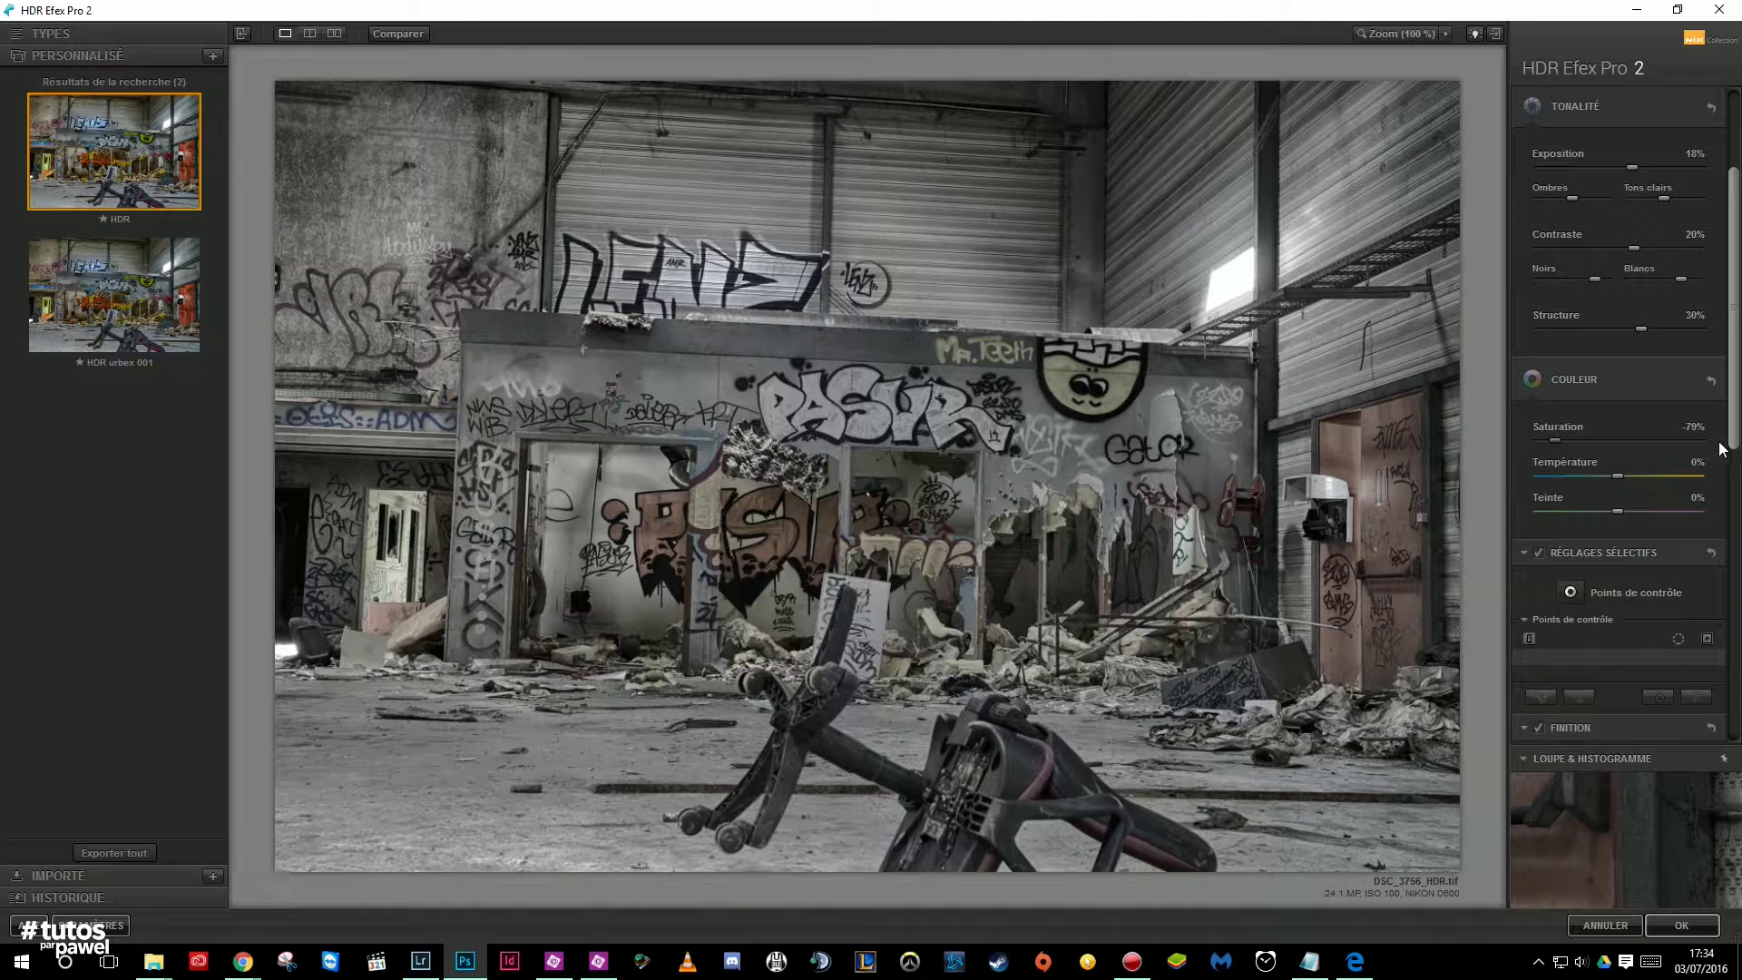
{"action": "scroll", "coordinate": [1579, 535], "scroll_direction": "down", "scroll_amount": 4}
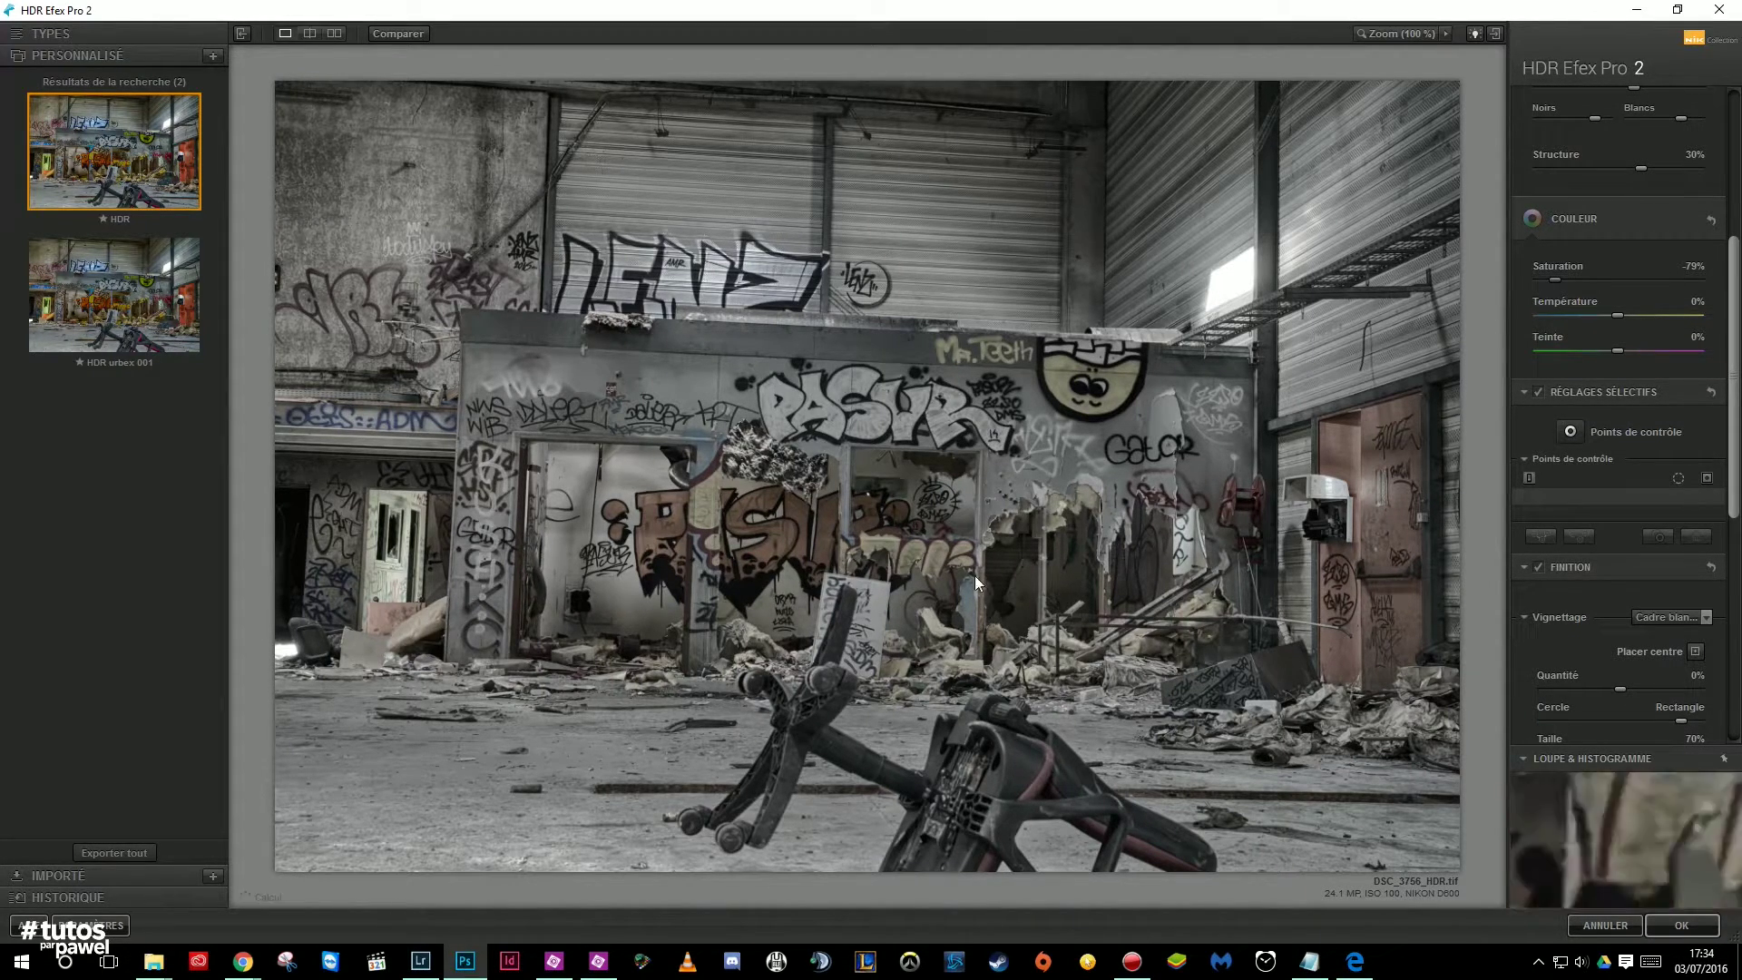
Step: Add a control point on the large orange graffiti, set its size to 27% and raise its local saturation
{"action": "left_click", "coordinate": [1570, 432]}
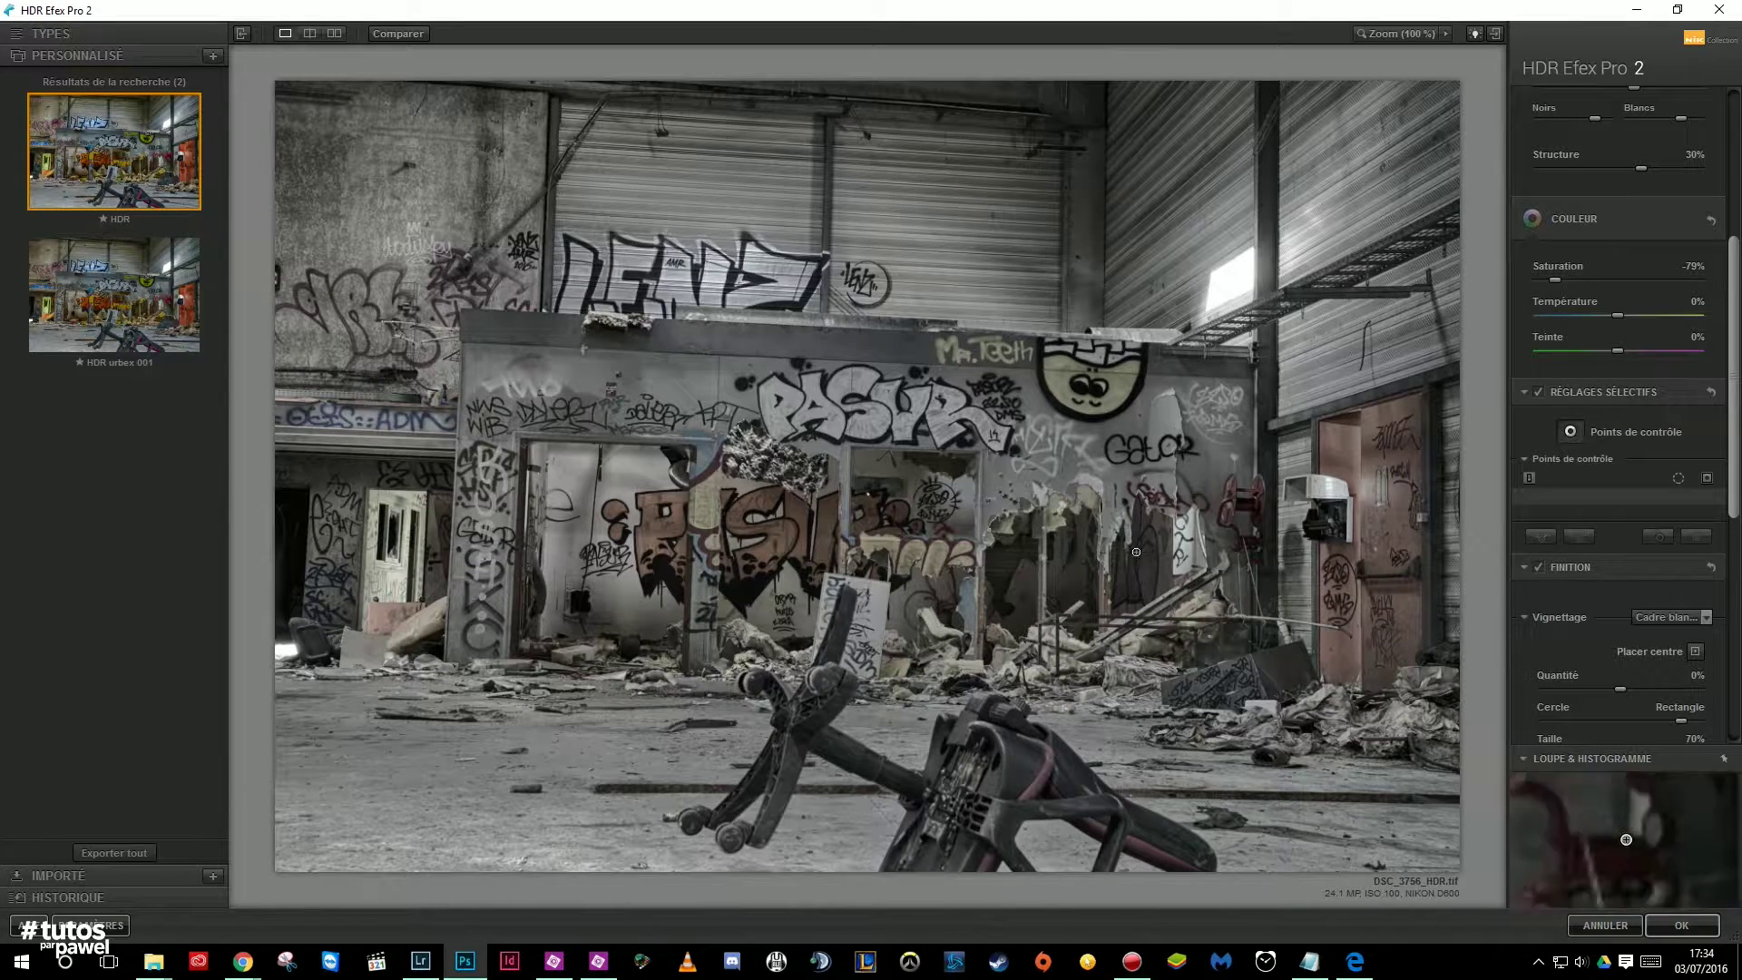
{"action": "left_click", "coordinate": [765, 546]}
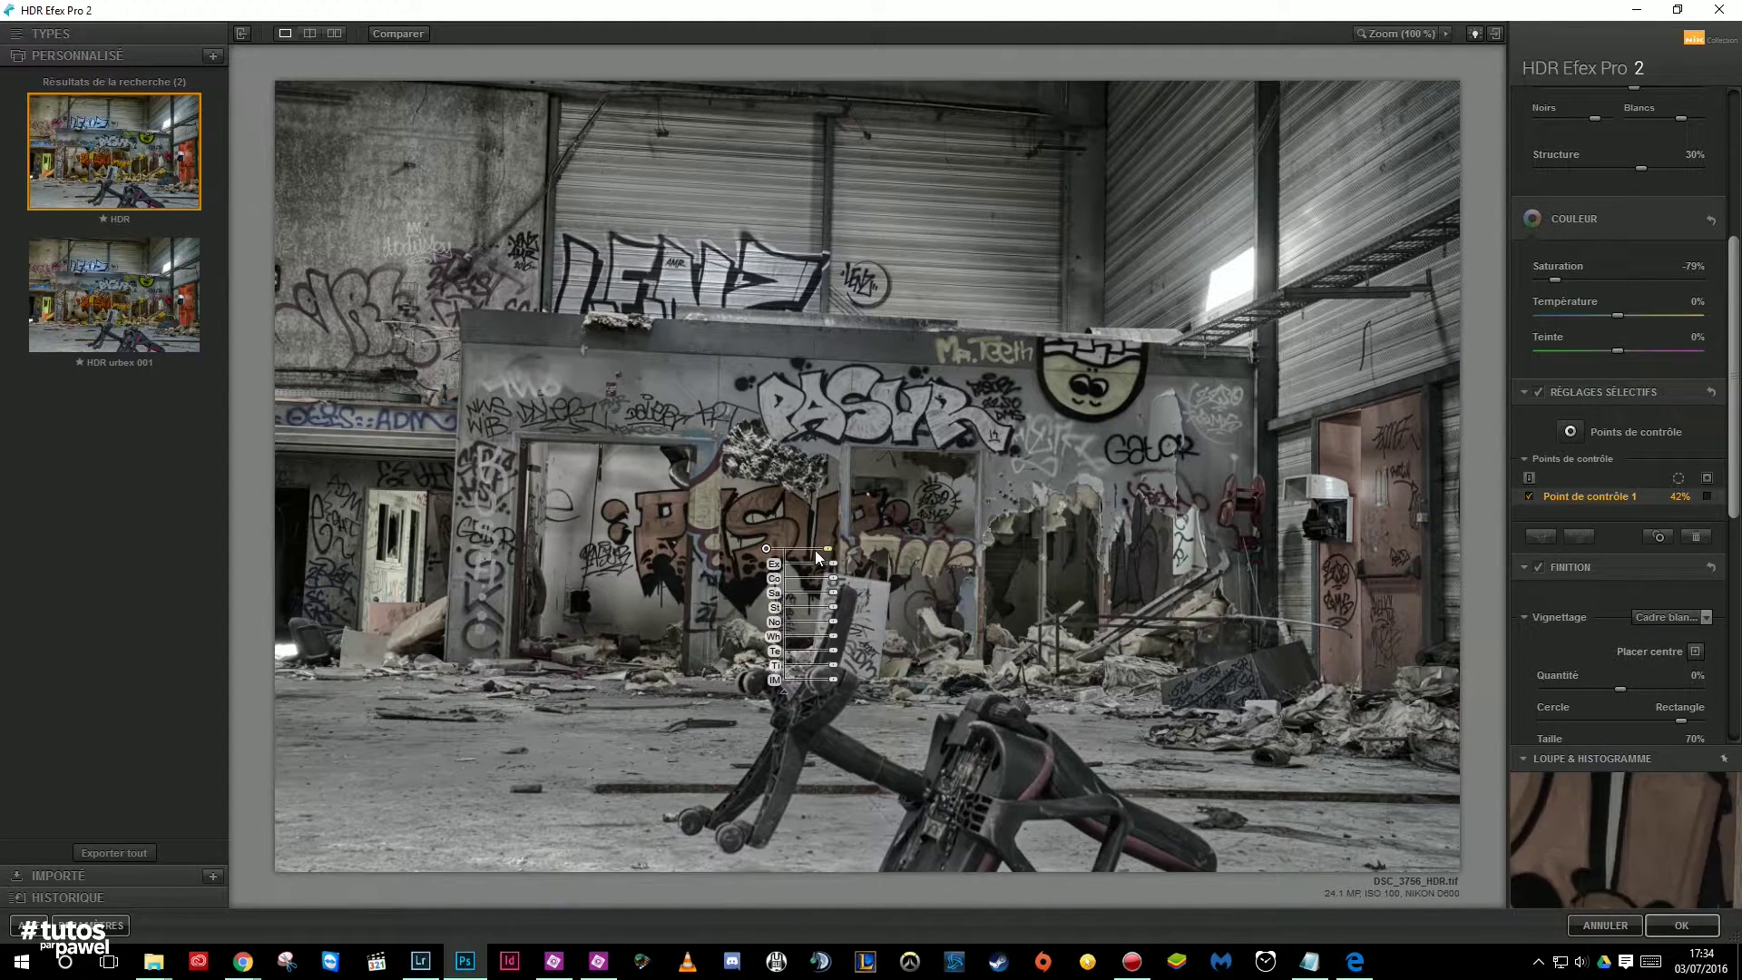
{"action": "left_click_drag", "start_coordinate": [813, 552], "coordinate": [813, 553]}
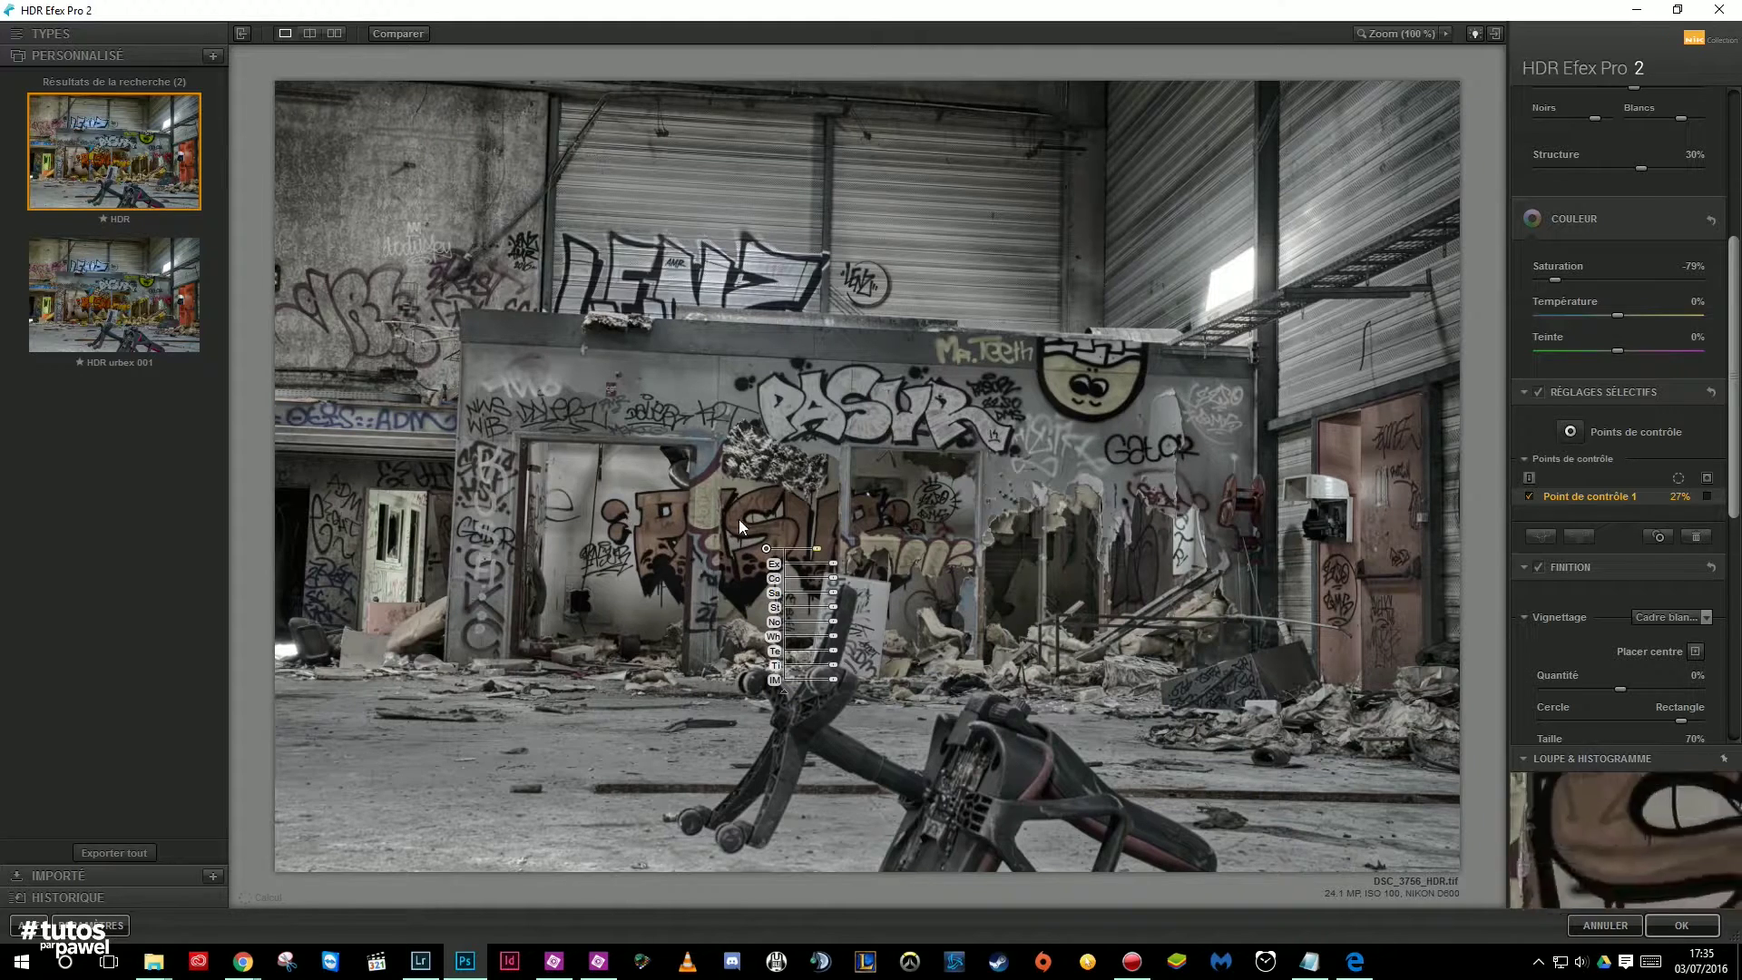
{"action": "left_click_drag", "start_coordinate": [833, 592], "coordinate": [871, 596]}
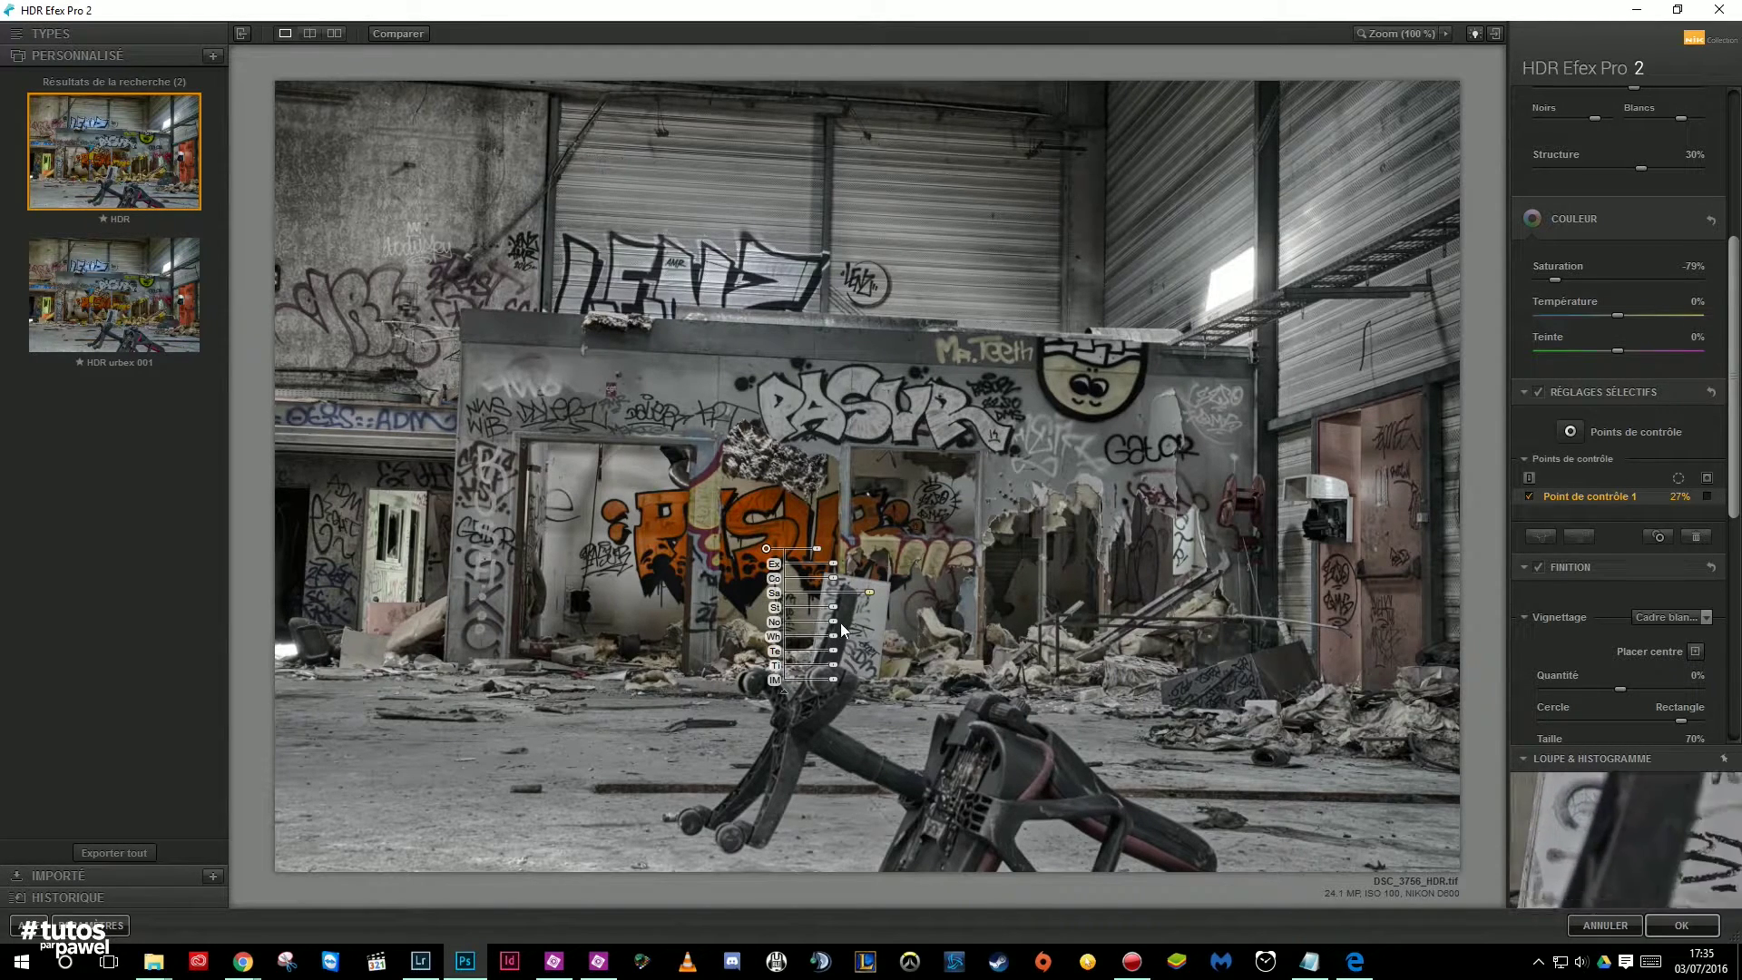
{"action": "left_click_drag", "start_coordinate": [834, 637], "coordinate": [859, 639]}
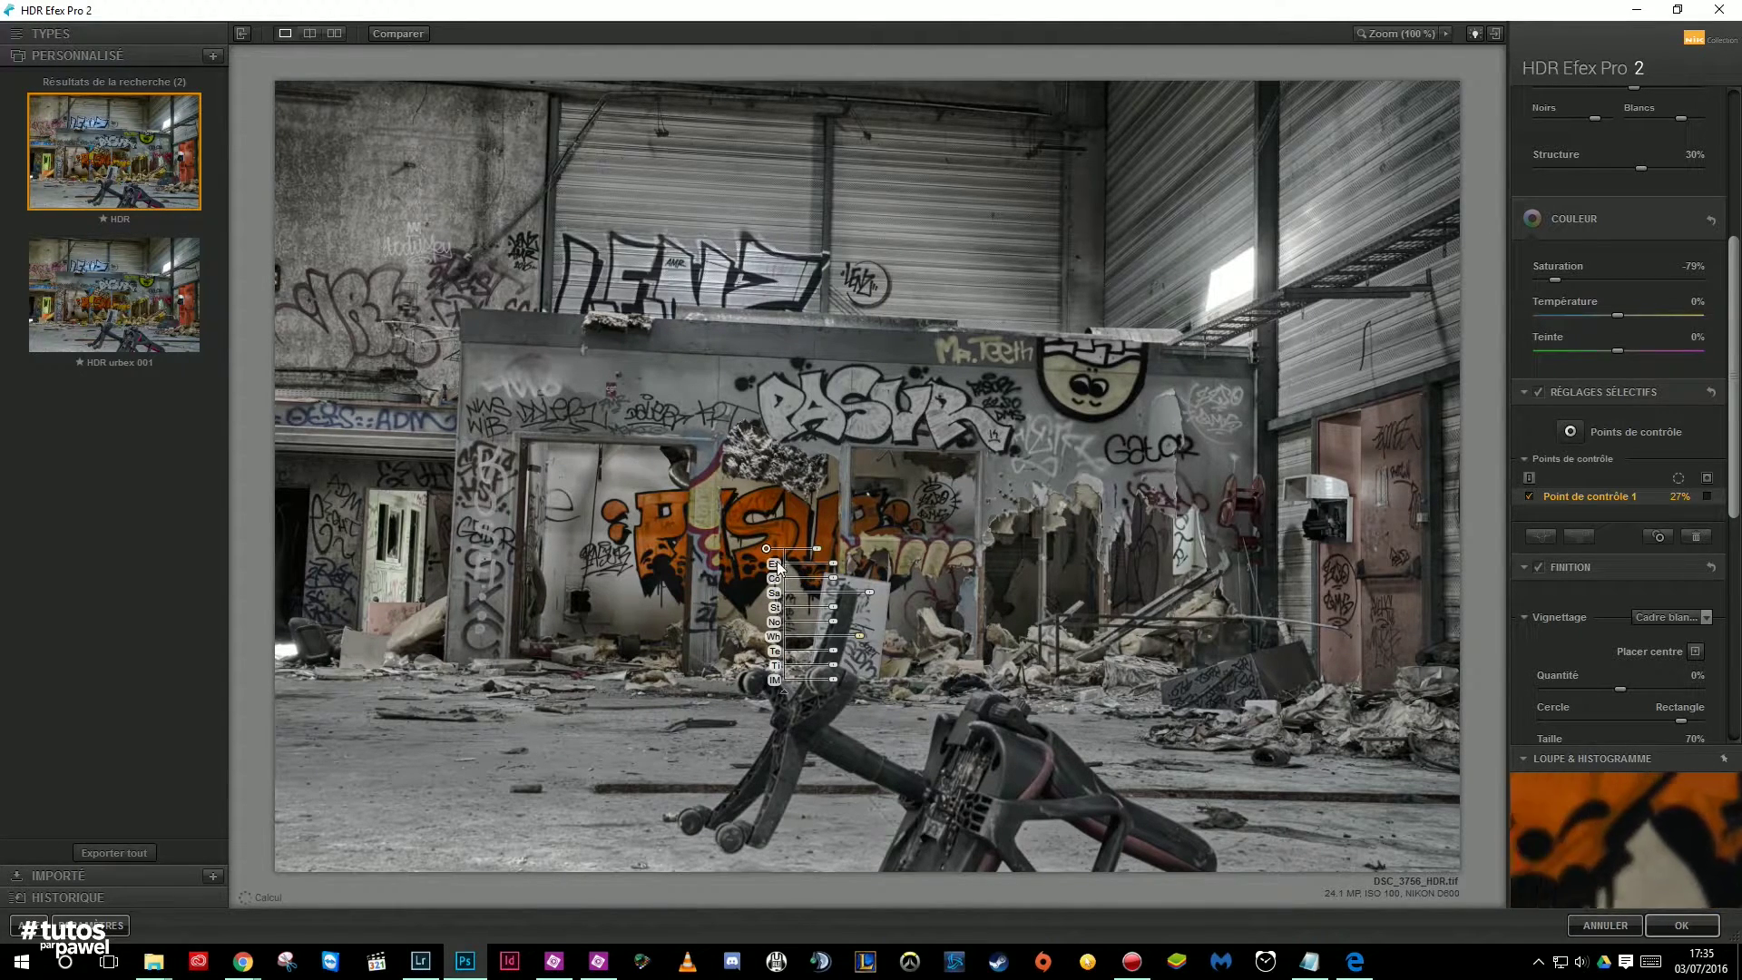
Step: Duplicate the control point onto the blue graffiti, green doorway, chair, orange door and yellow smiley, and apply the HDR filter
{"action": "left_click_drag", "start_coordinate": [766, 549], "coordinate": [1369, 536]}
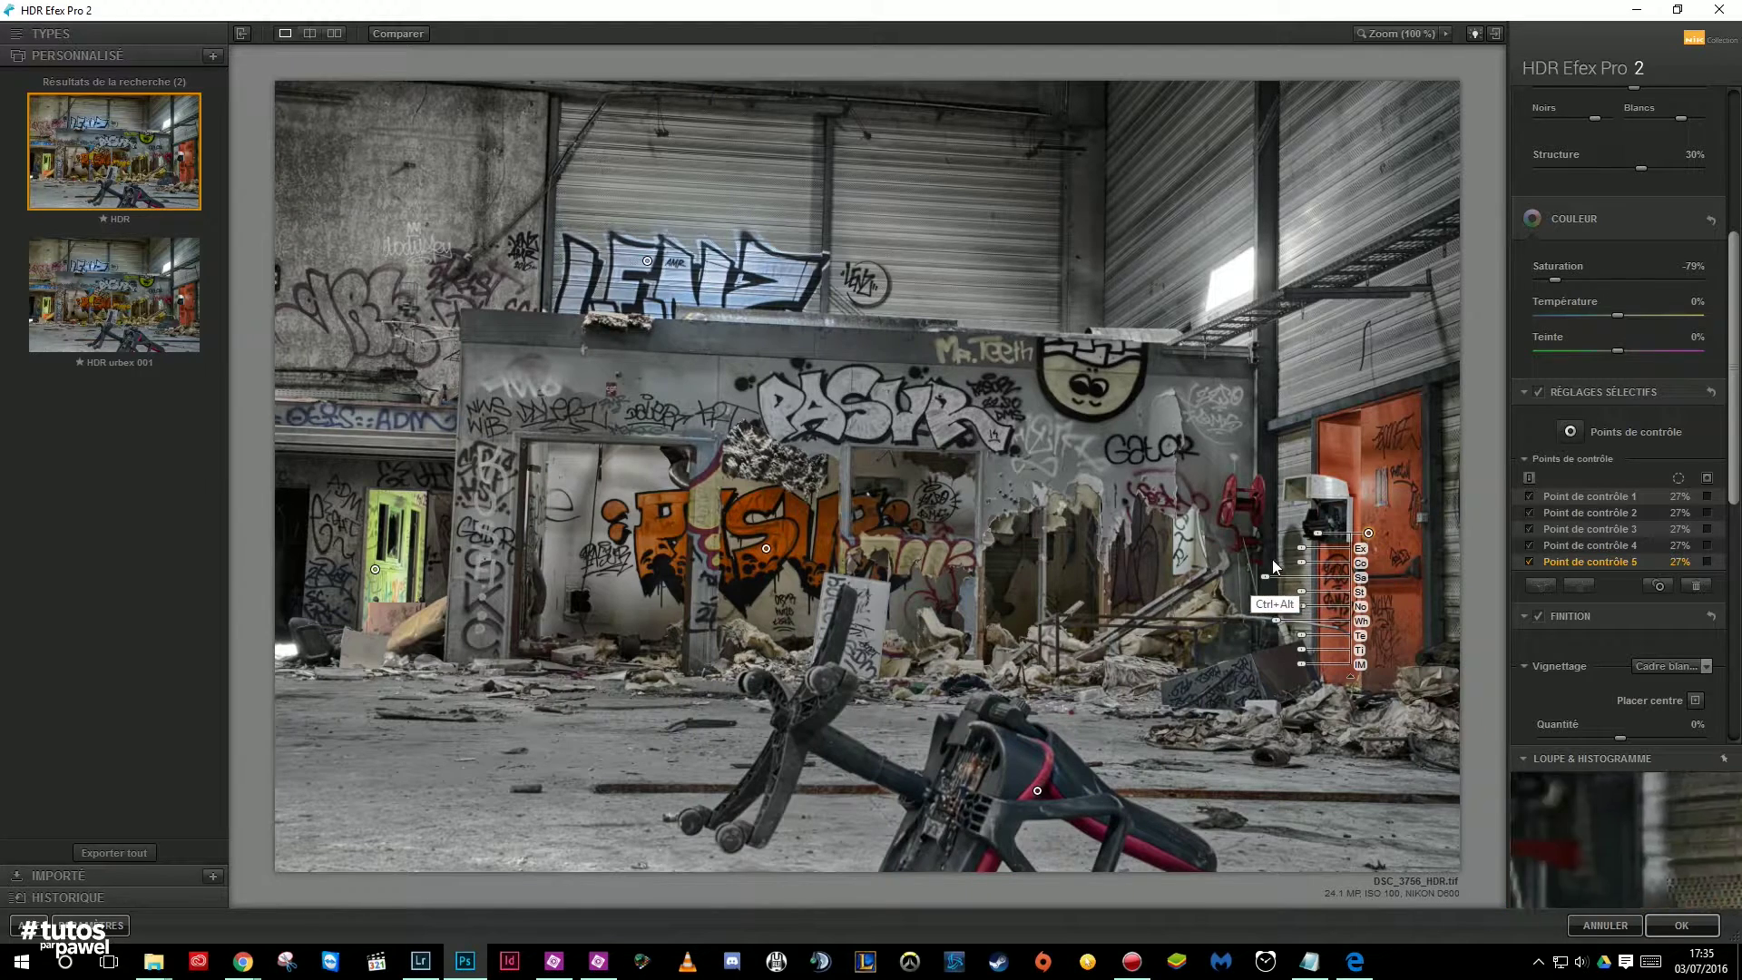
{"action": "left_click_drag", "start_coordinate": [1369, 535], "coordinate": [1122, 381]}
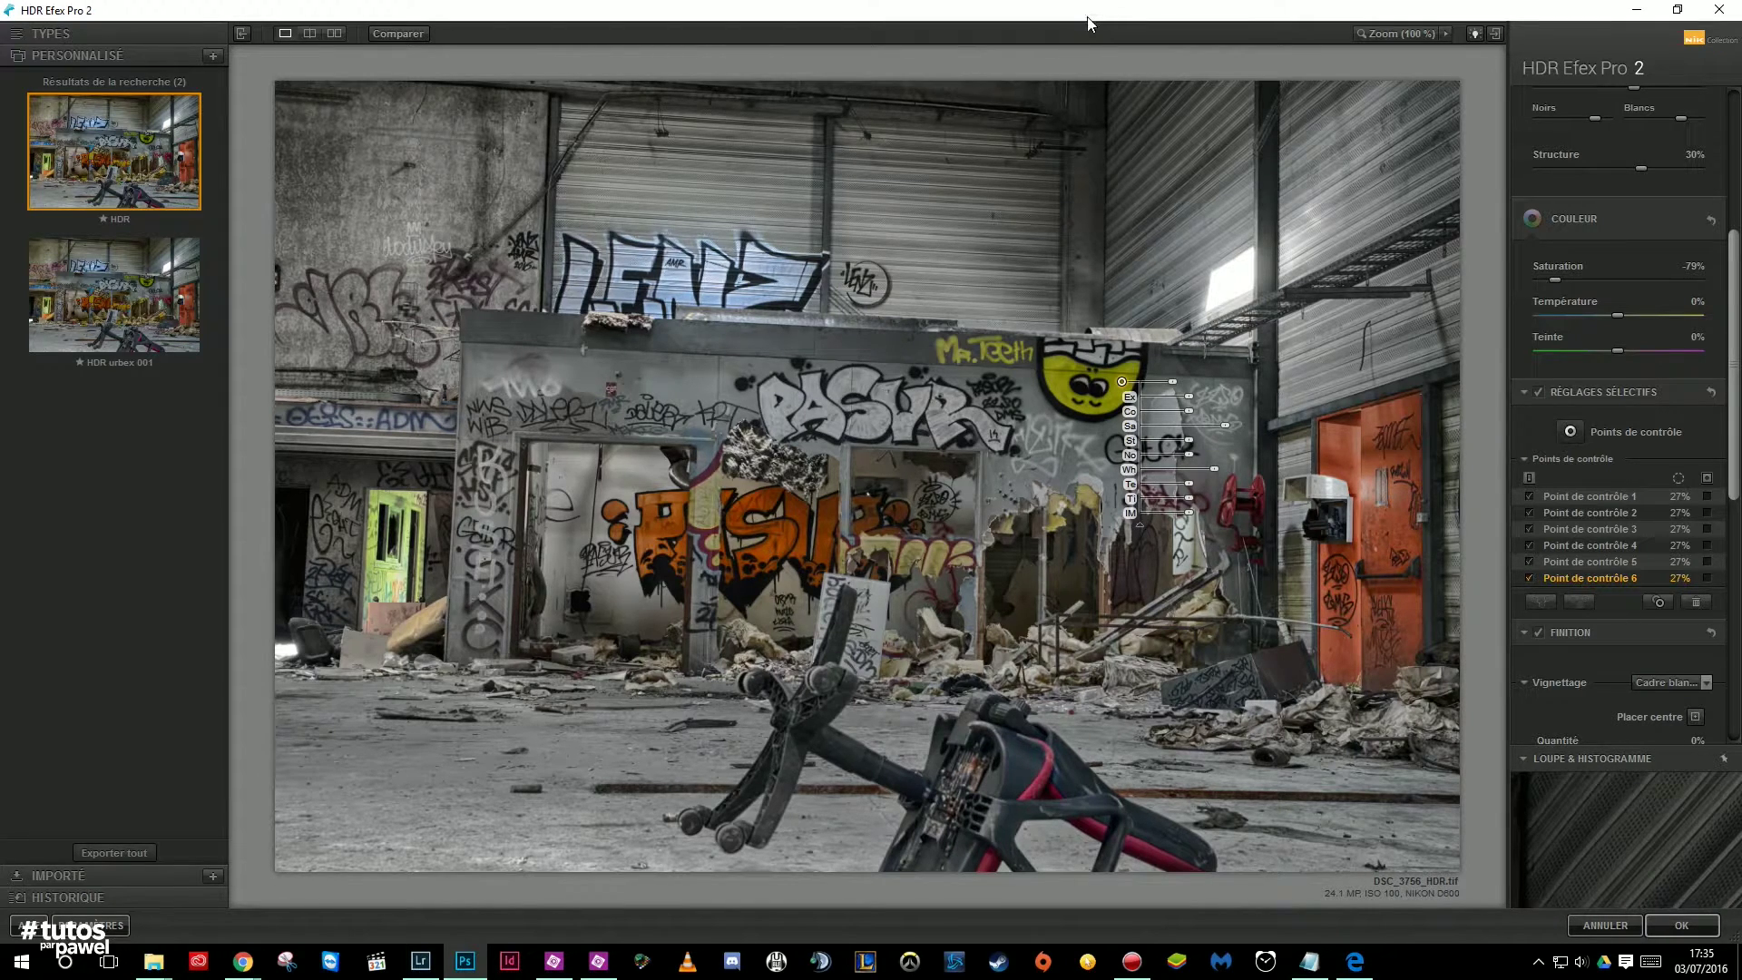
{"action": "left_click", "coordinate": [256, 652]}
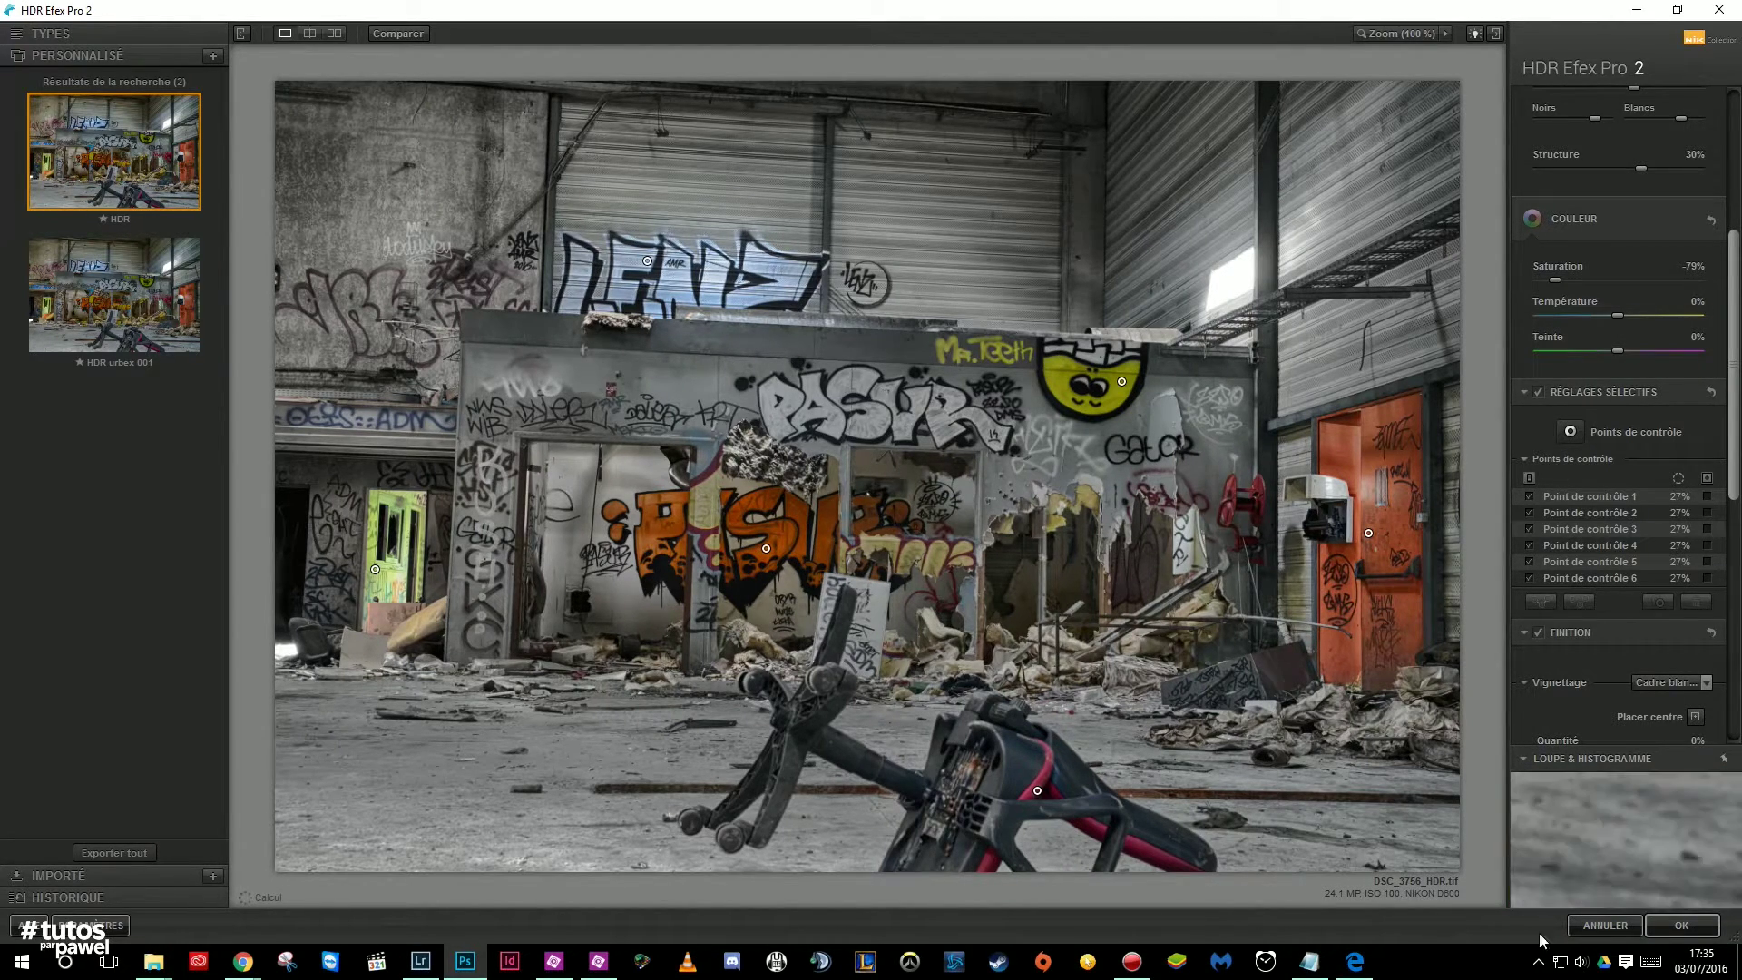
{"action": "left_click", "coordinate": [1677, 925]}
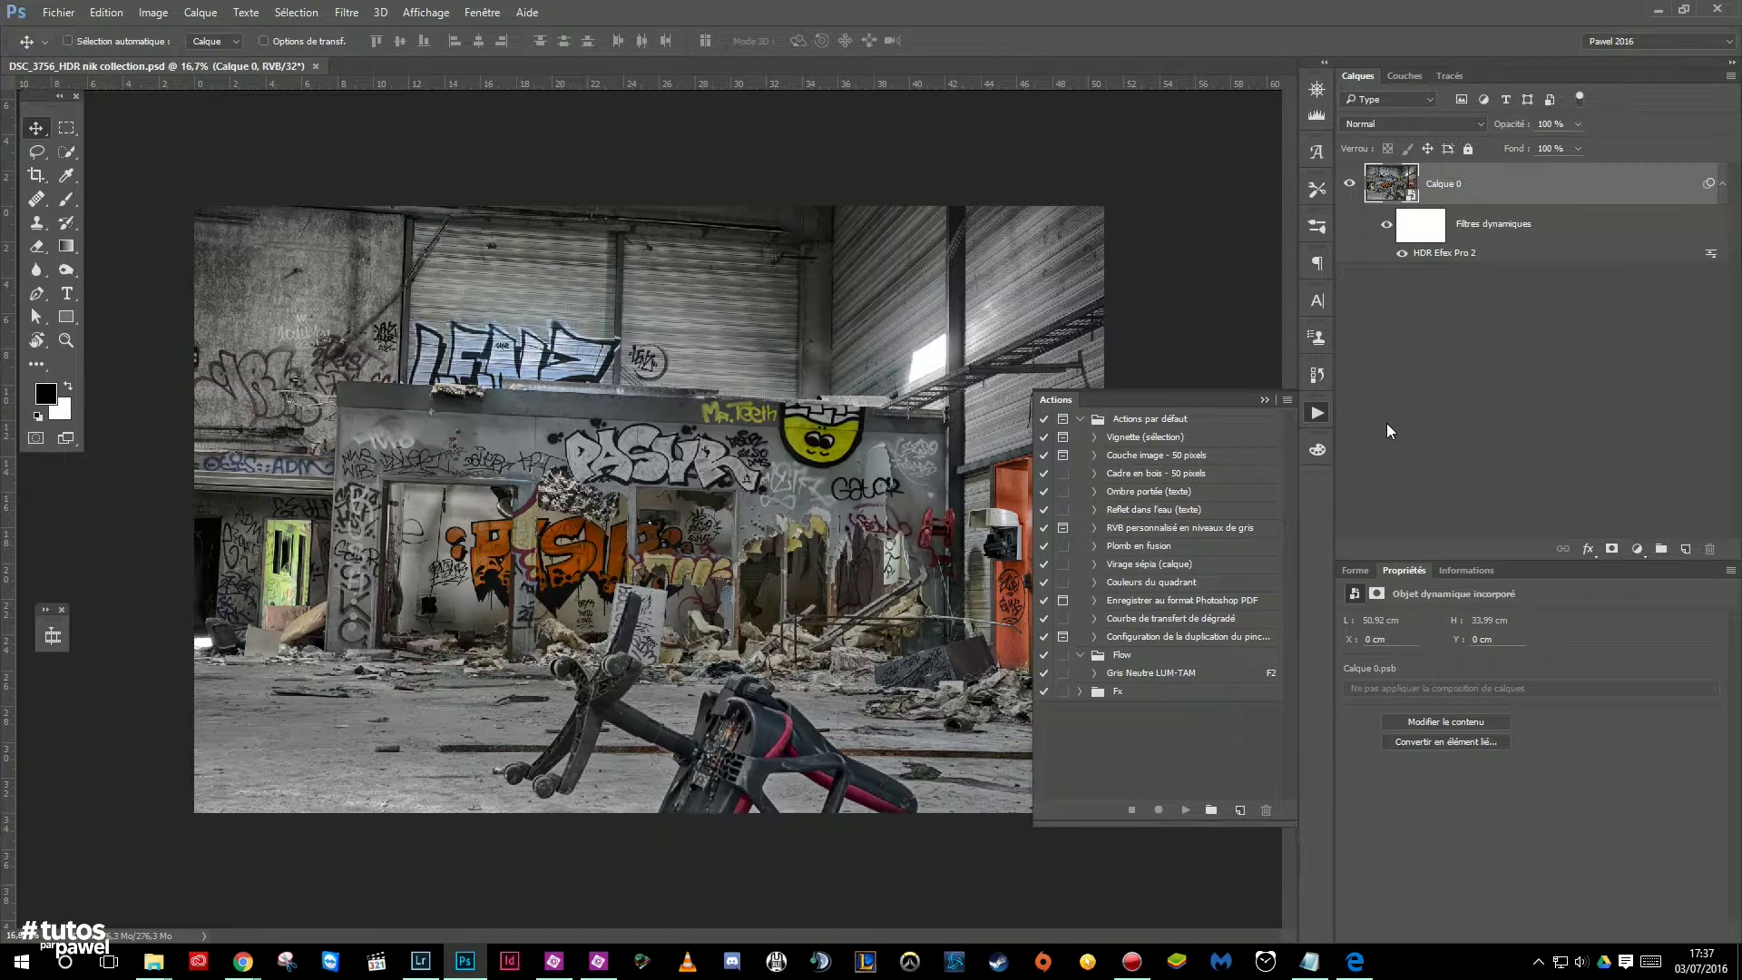
Step: Collapse the Actions panel and check the document's color mode and bit depth
{"action": "left_click", "coordinate": [1264, 398]}
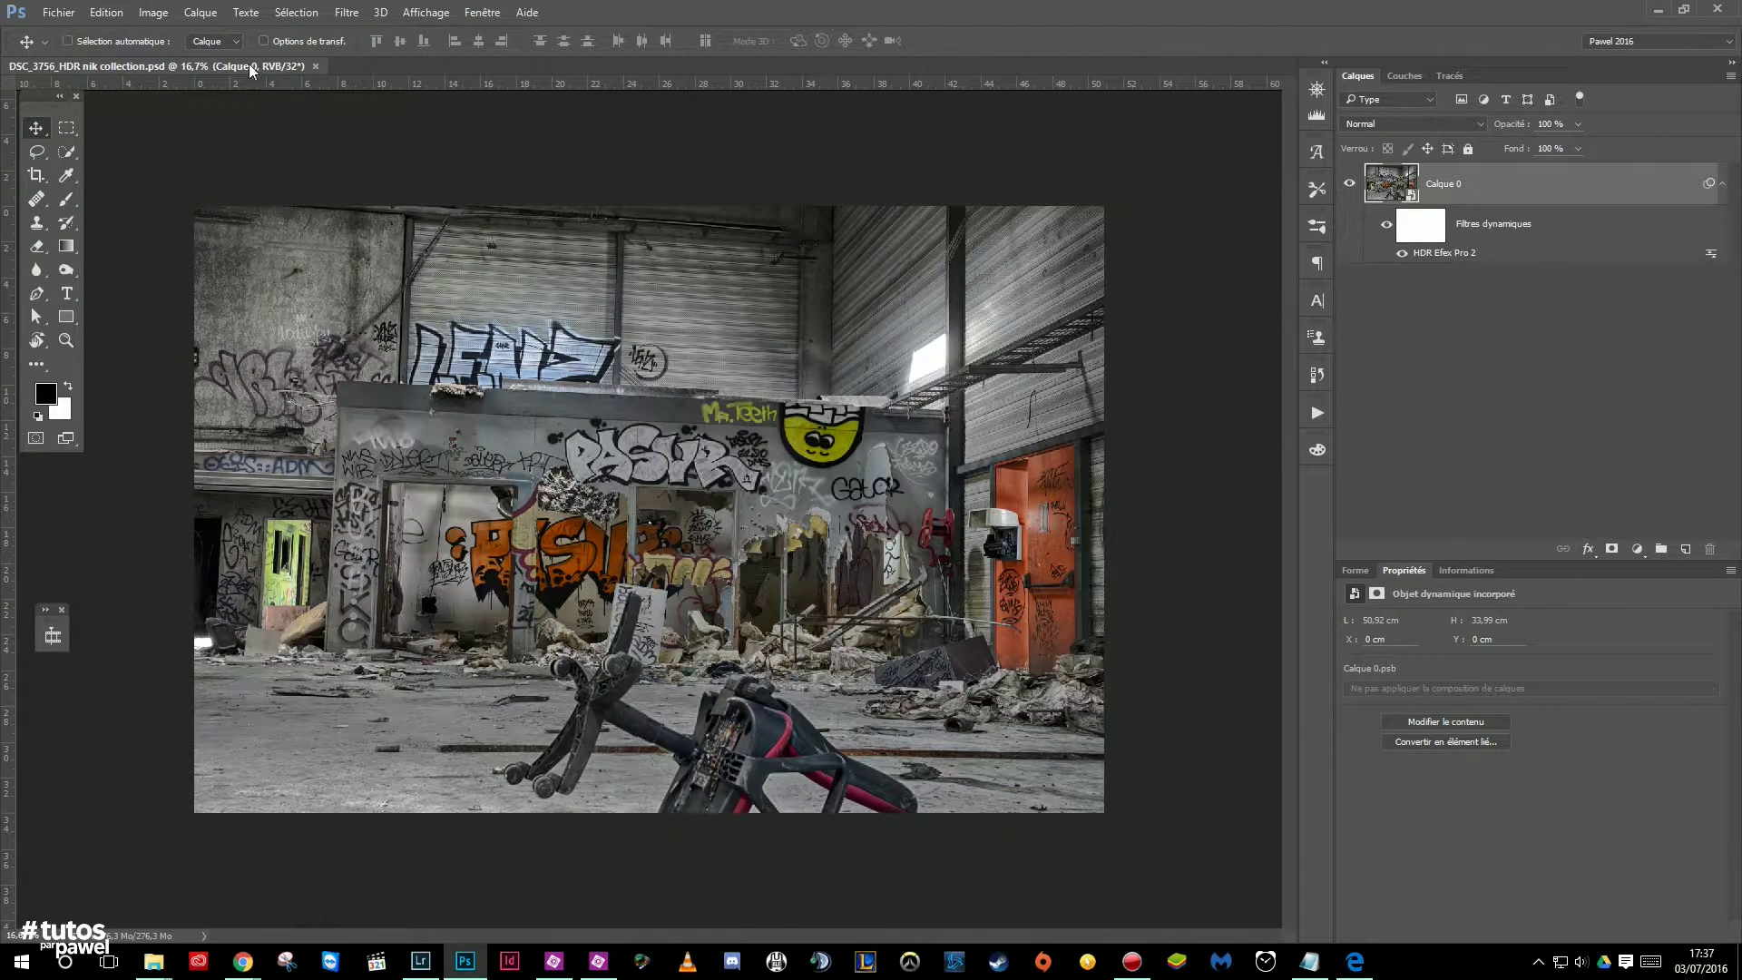
{"action": "left_click", "coordinate": [154, 13]}
{"action": "mouse_move", "coordinate": [164, 34]}
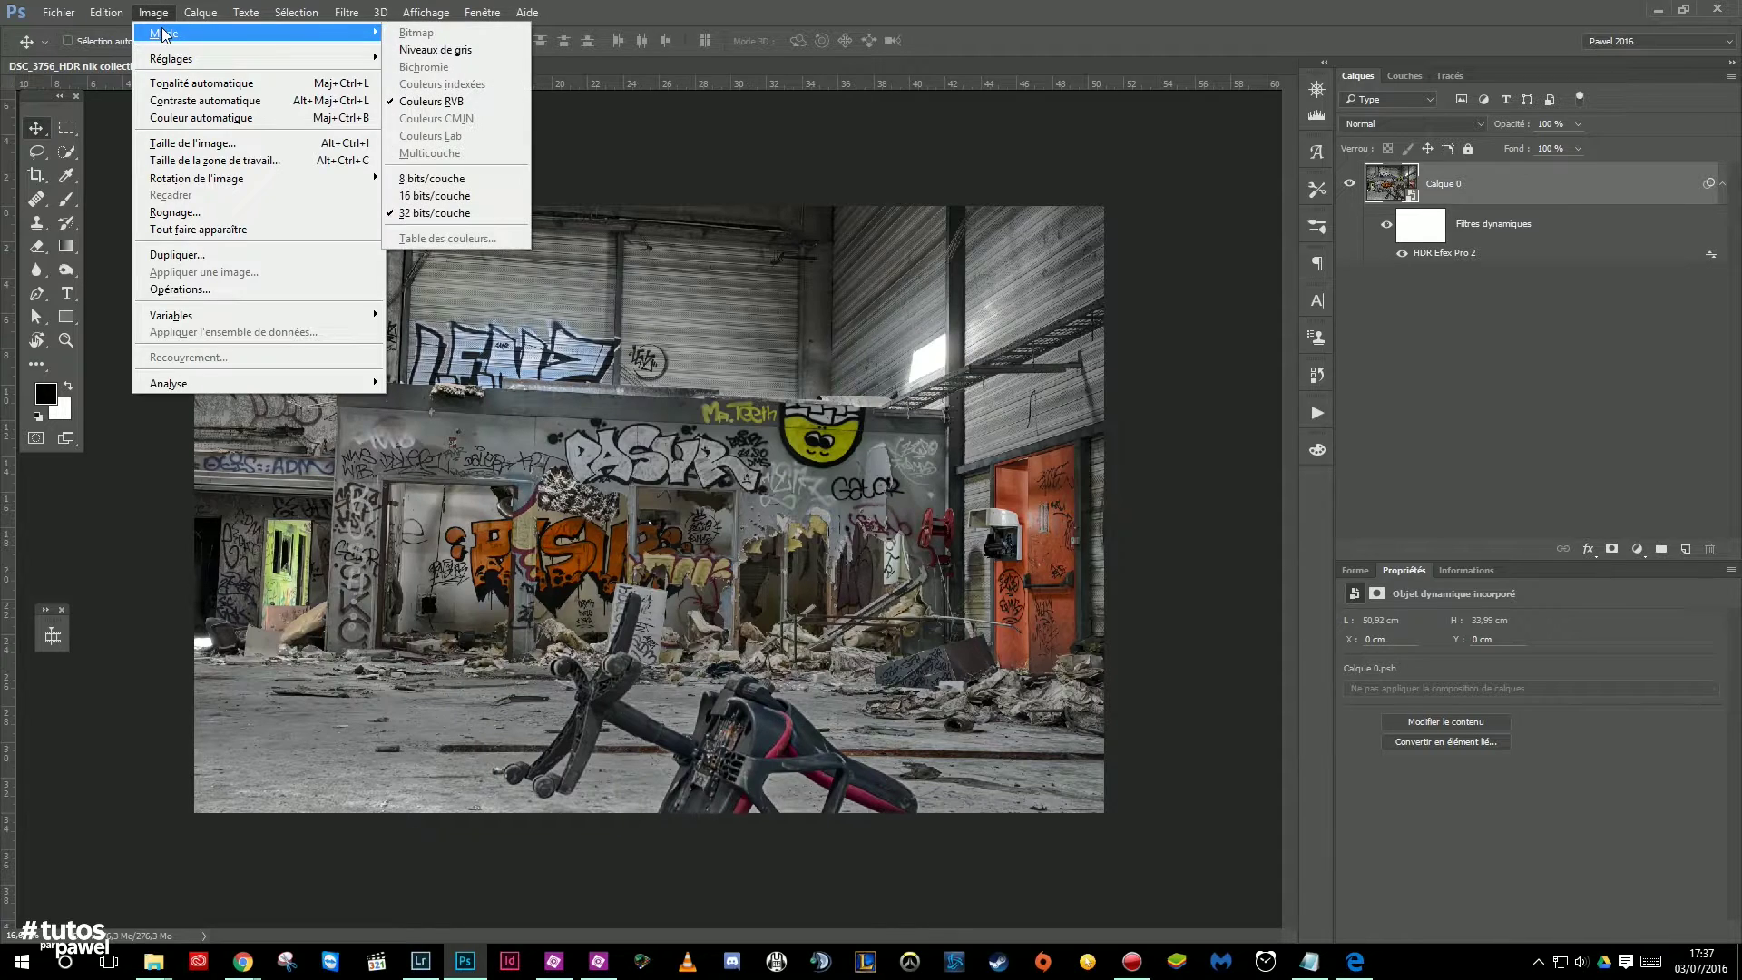
{"action": "left_click", "coordinate": [1495, 214]}
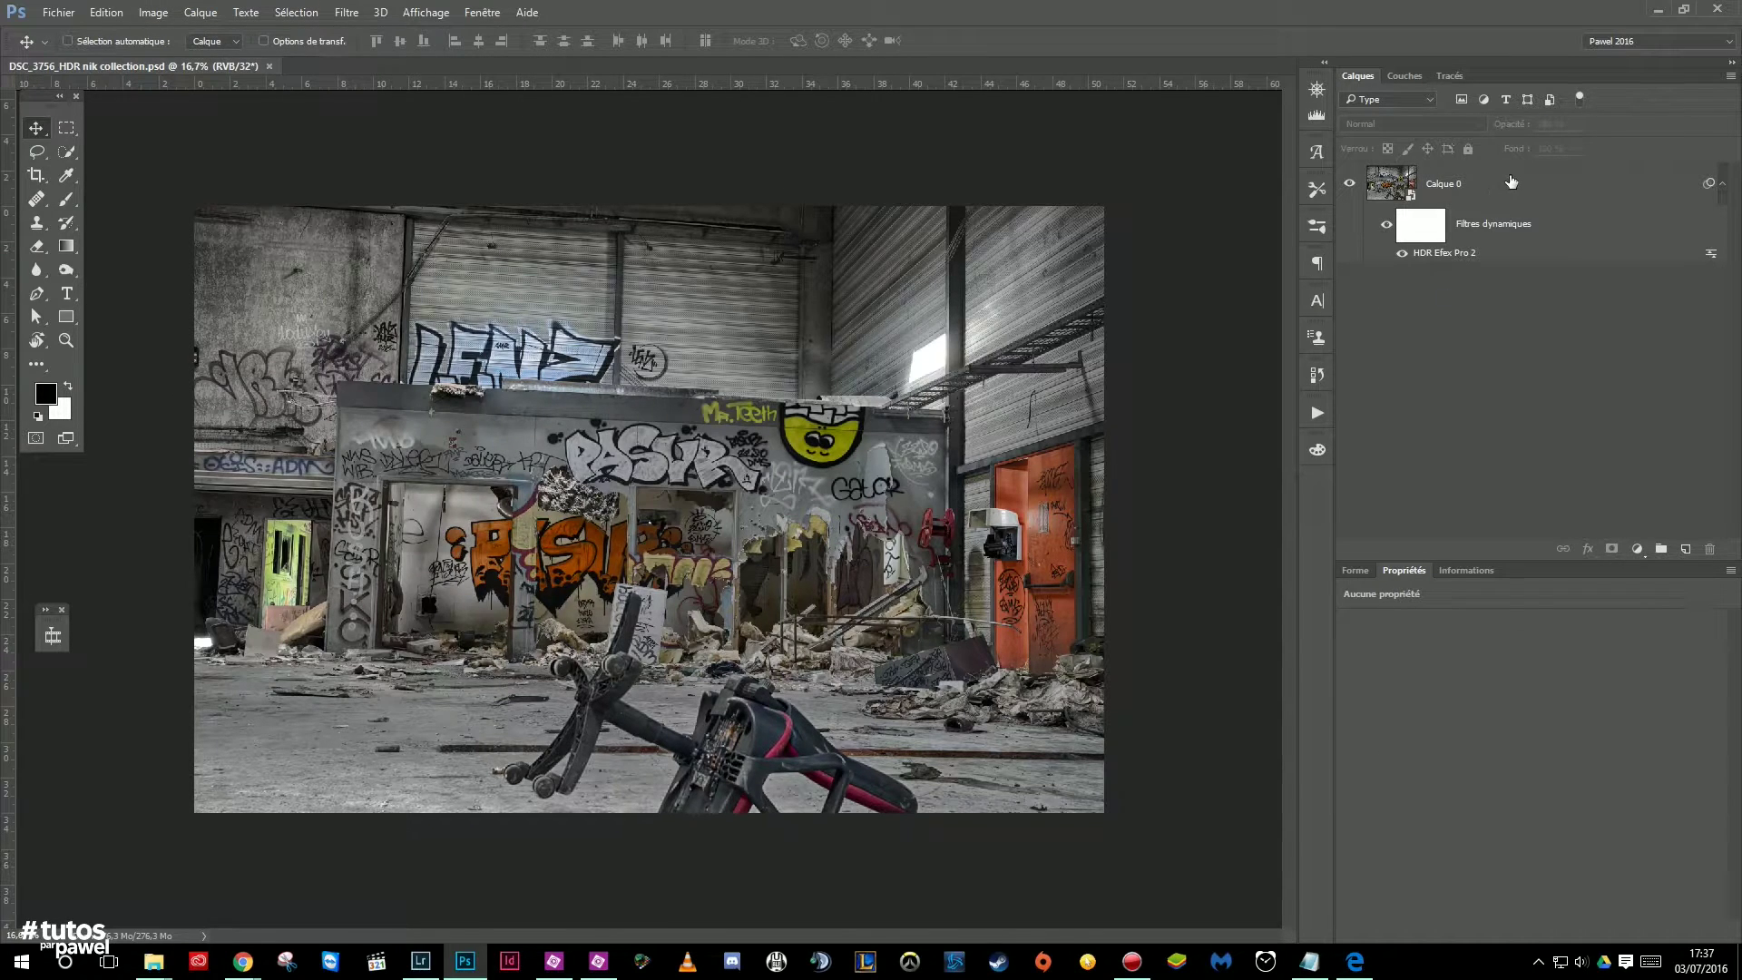
Step: Rasterize the smart object layer Calque 0 together with its HDR Efex Pro 2 smart filter
{"action": "left_click", "coordinate": [1511, 182]}
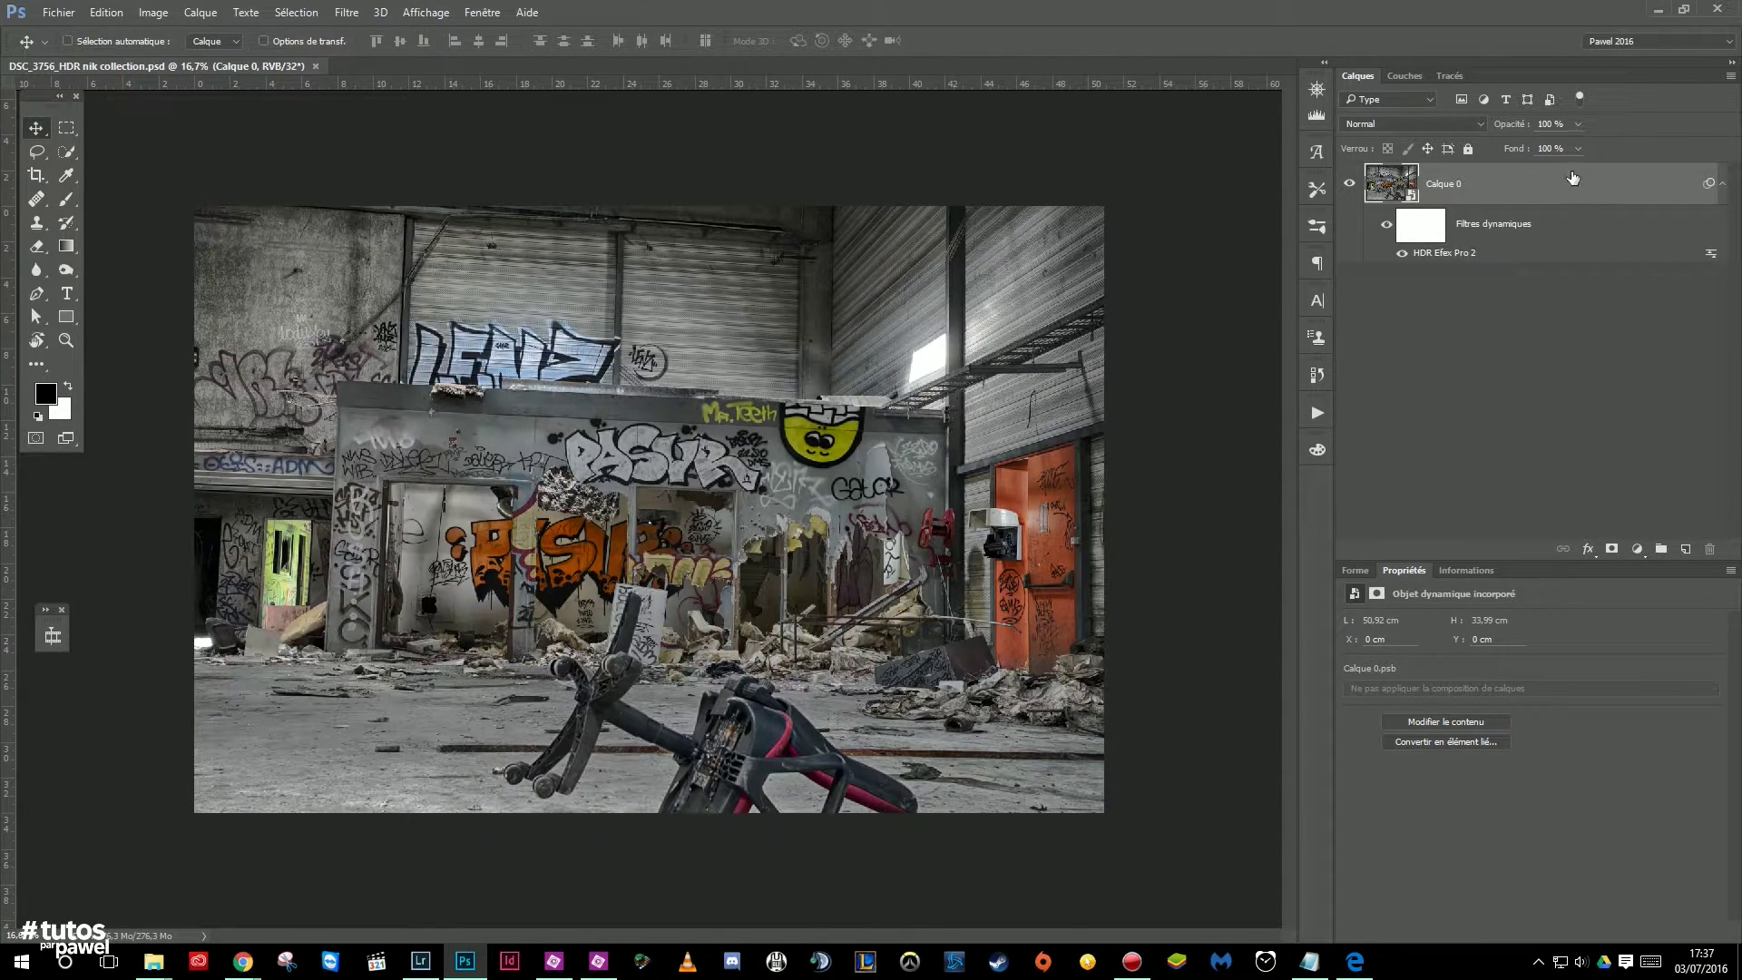
{"action": "right_click", "coordinate": [1519, 192]}
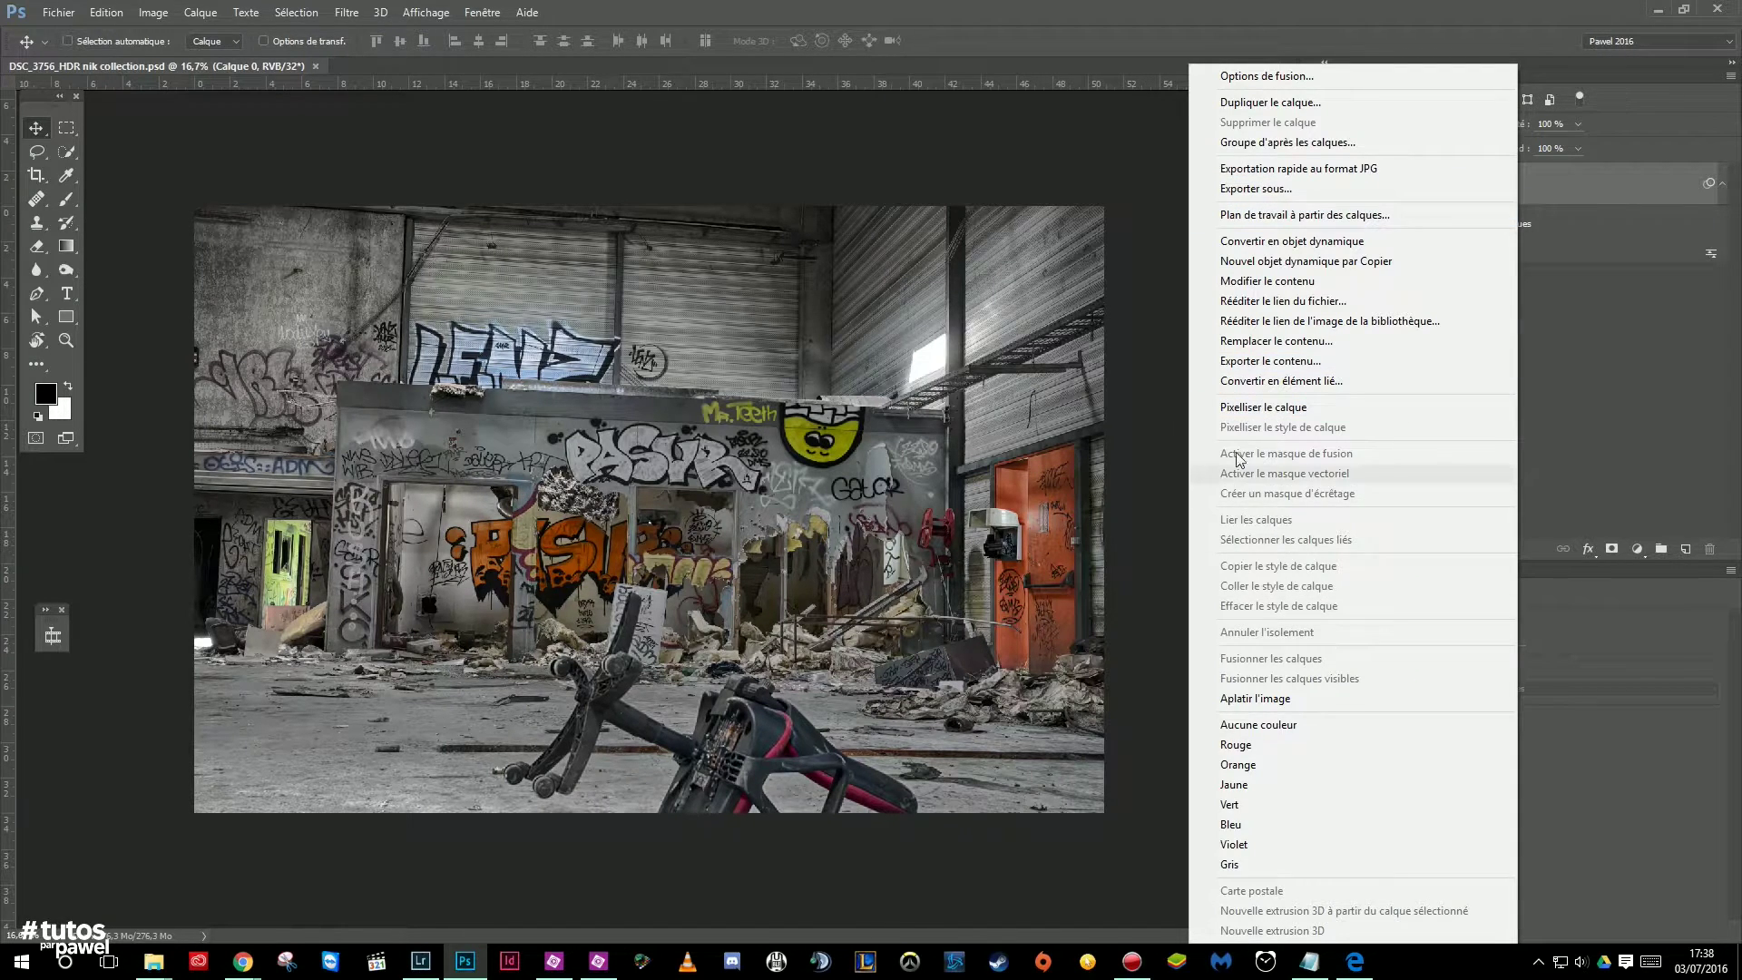
{"action": "left_click", "coordinate": [1258, 410]}
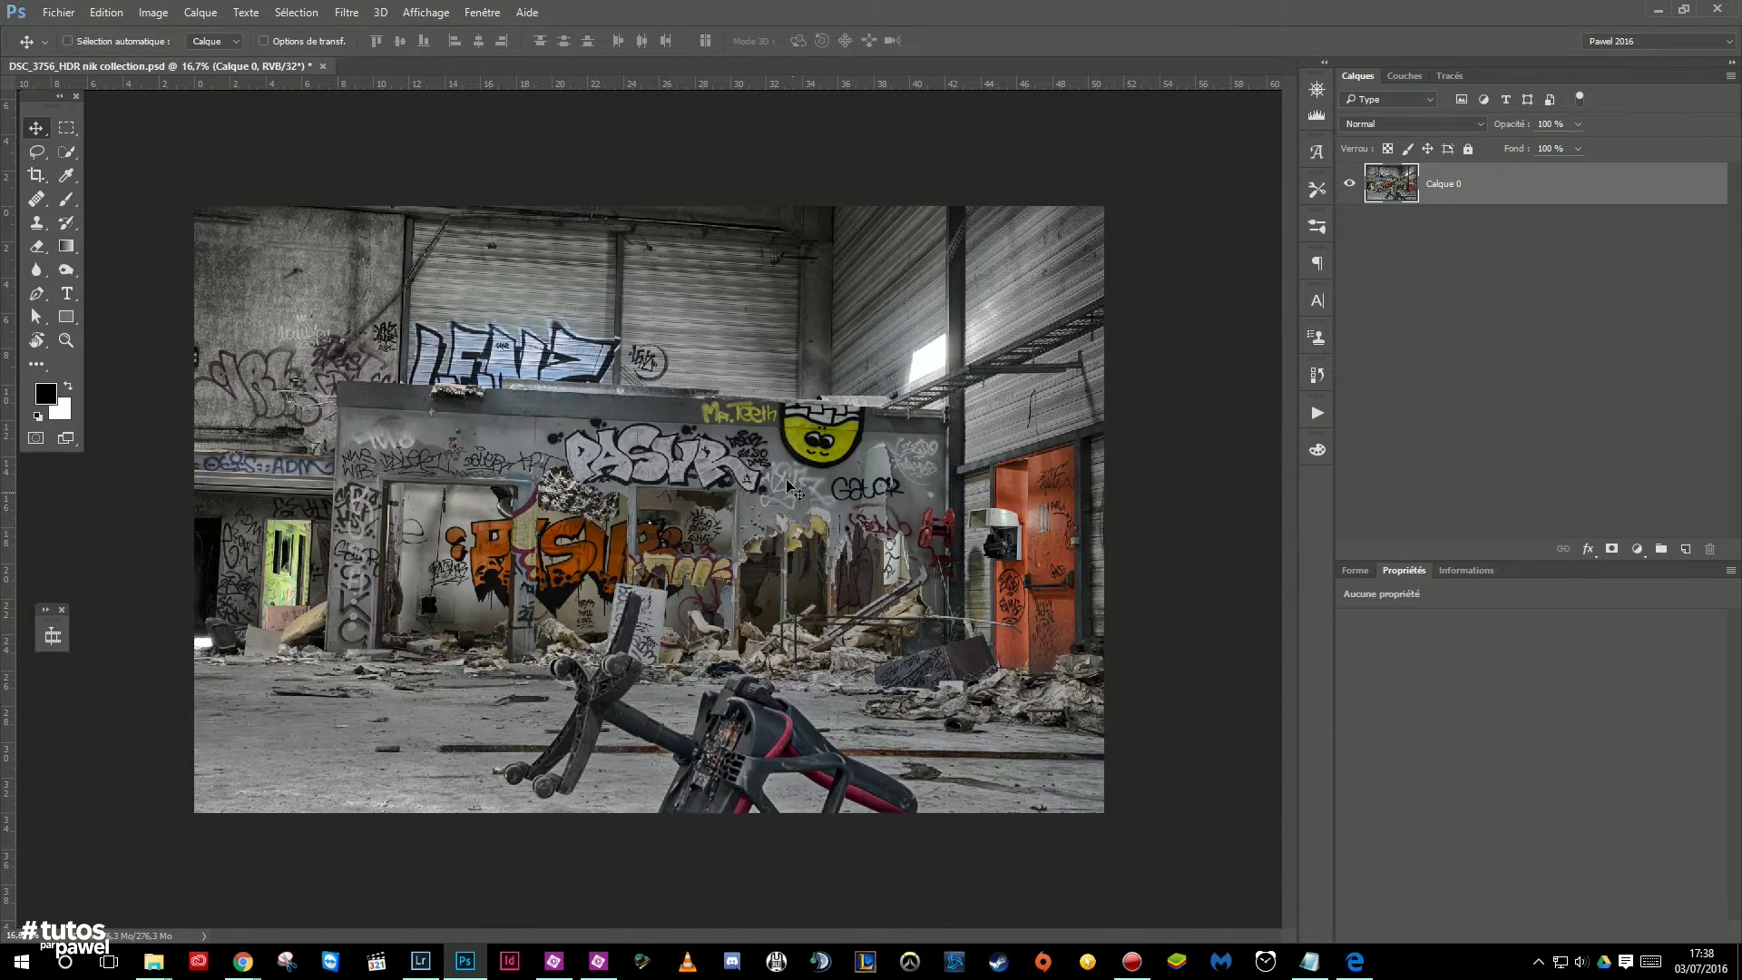
Step: Check which Nik Collection filters are available for the rasterized layer in 32-bit mode
{"action": "left_click", "coordinate": [346, 16]}
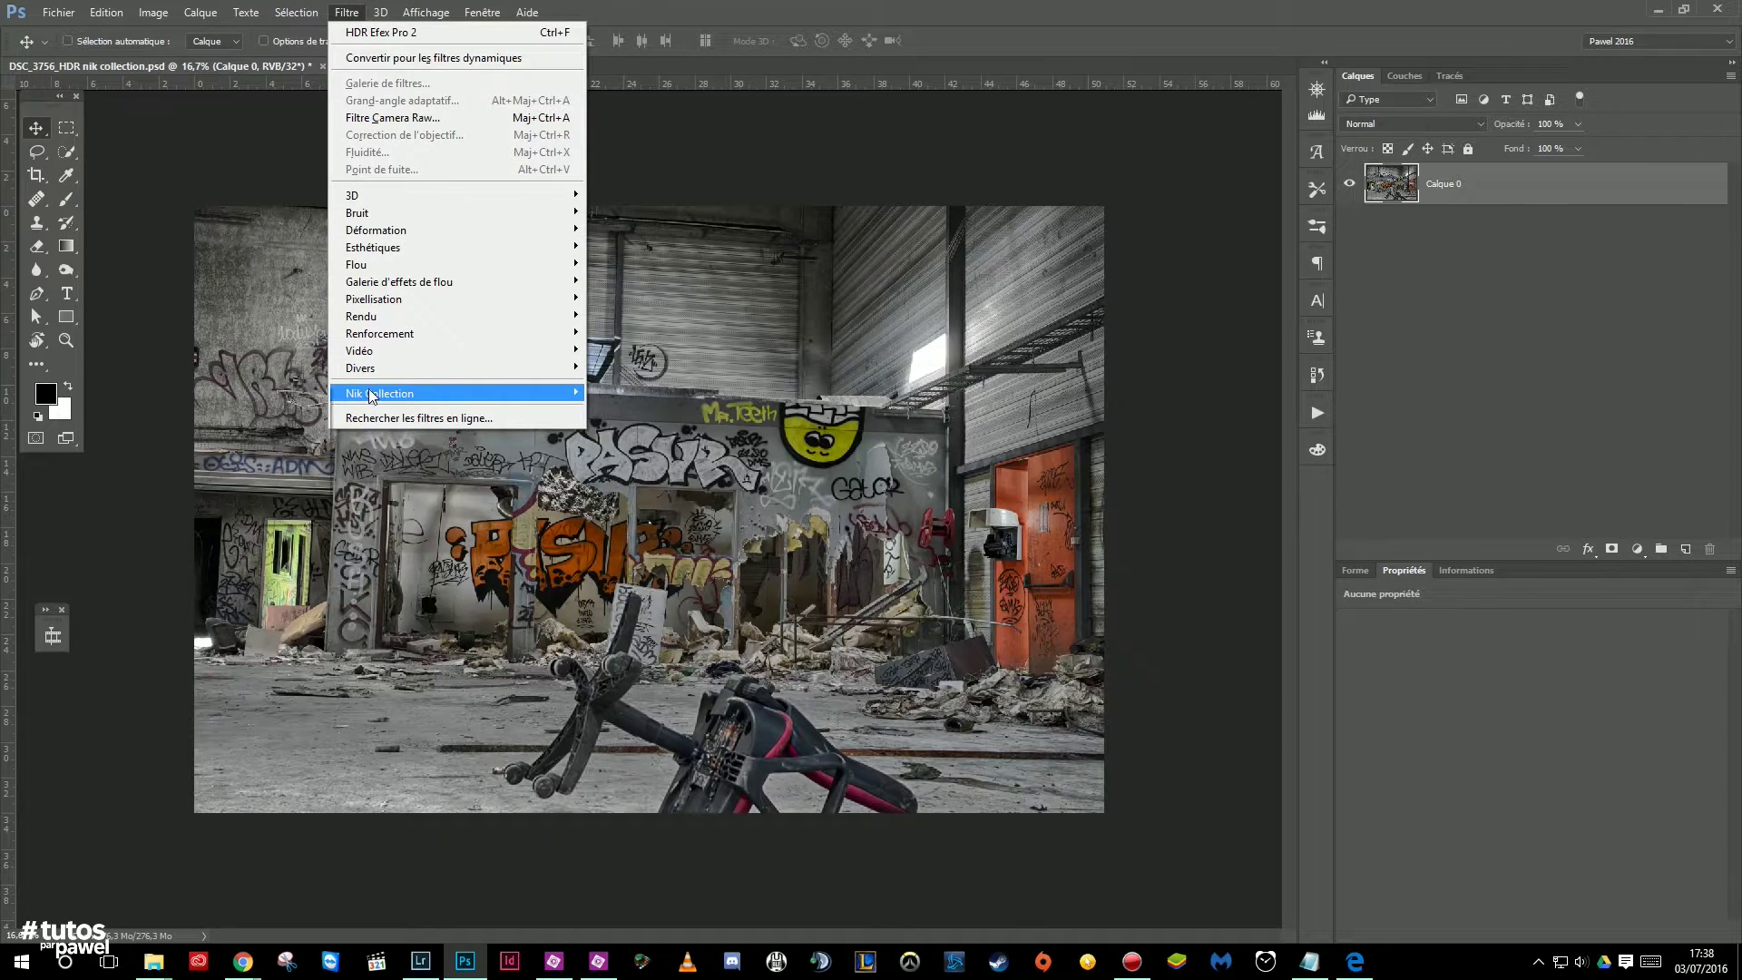
{"action": "mouse_move", "coordinate": [372, 395]}
{"action": "left_click", "coordinate": [151, 270]}
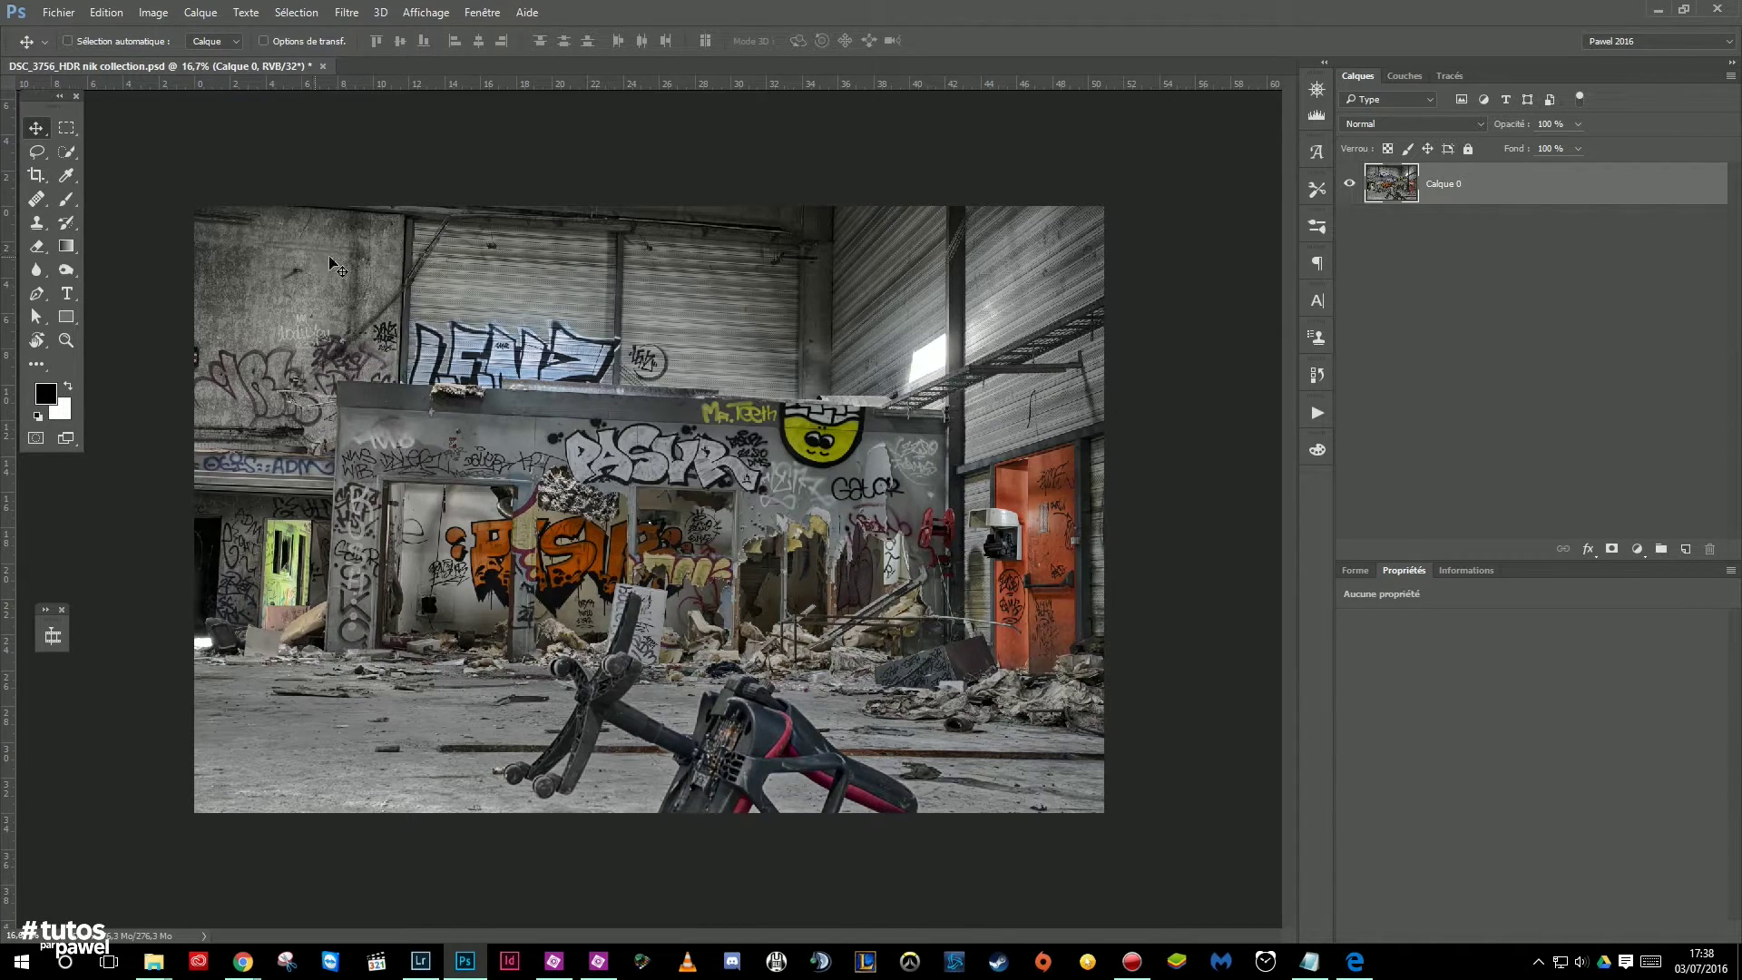
Step: Convert the image from 32 bits to 8 bits per channel
{"action": "left_click", "coordinate": [154, 13]}
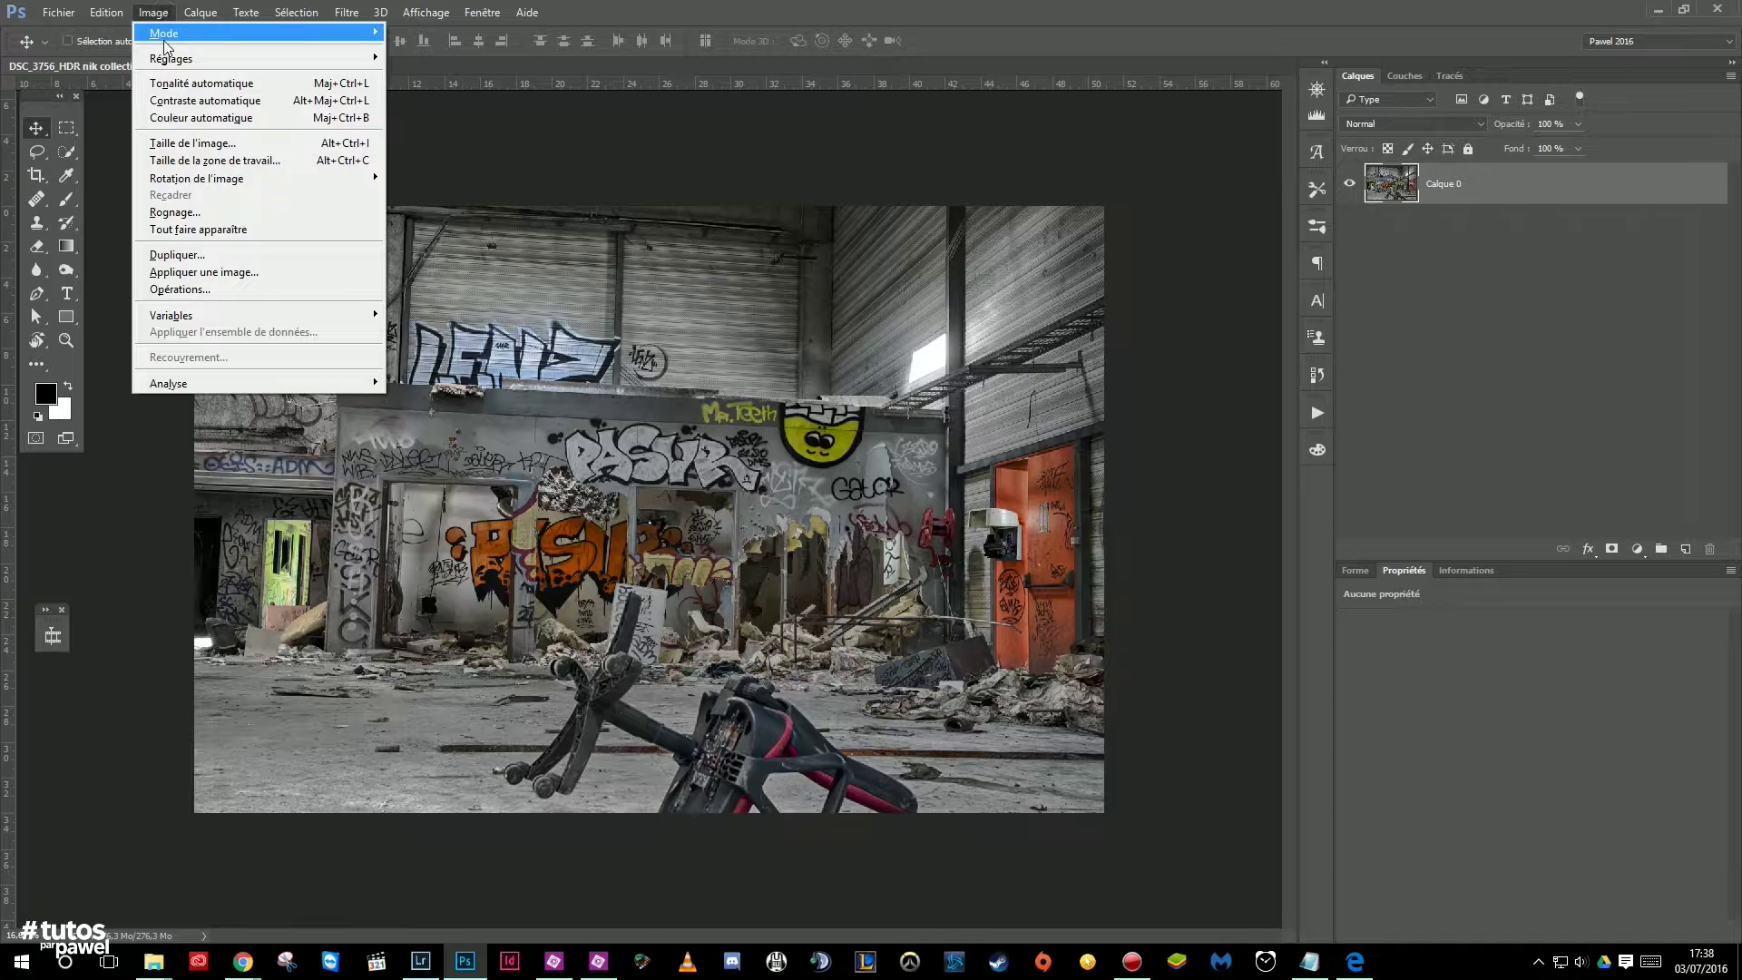
{"action": "mouse_move", "coordinate": [172, 32]}
{"action": "left_click", "coordinate": [422, 179]}
{"action": "left_click", "coordinate": [987, 373]}
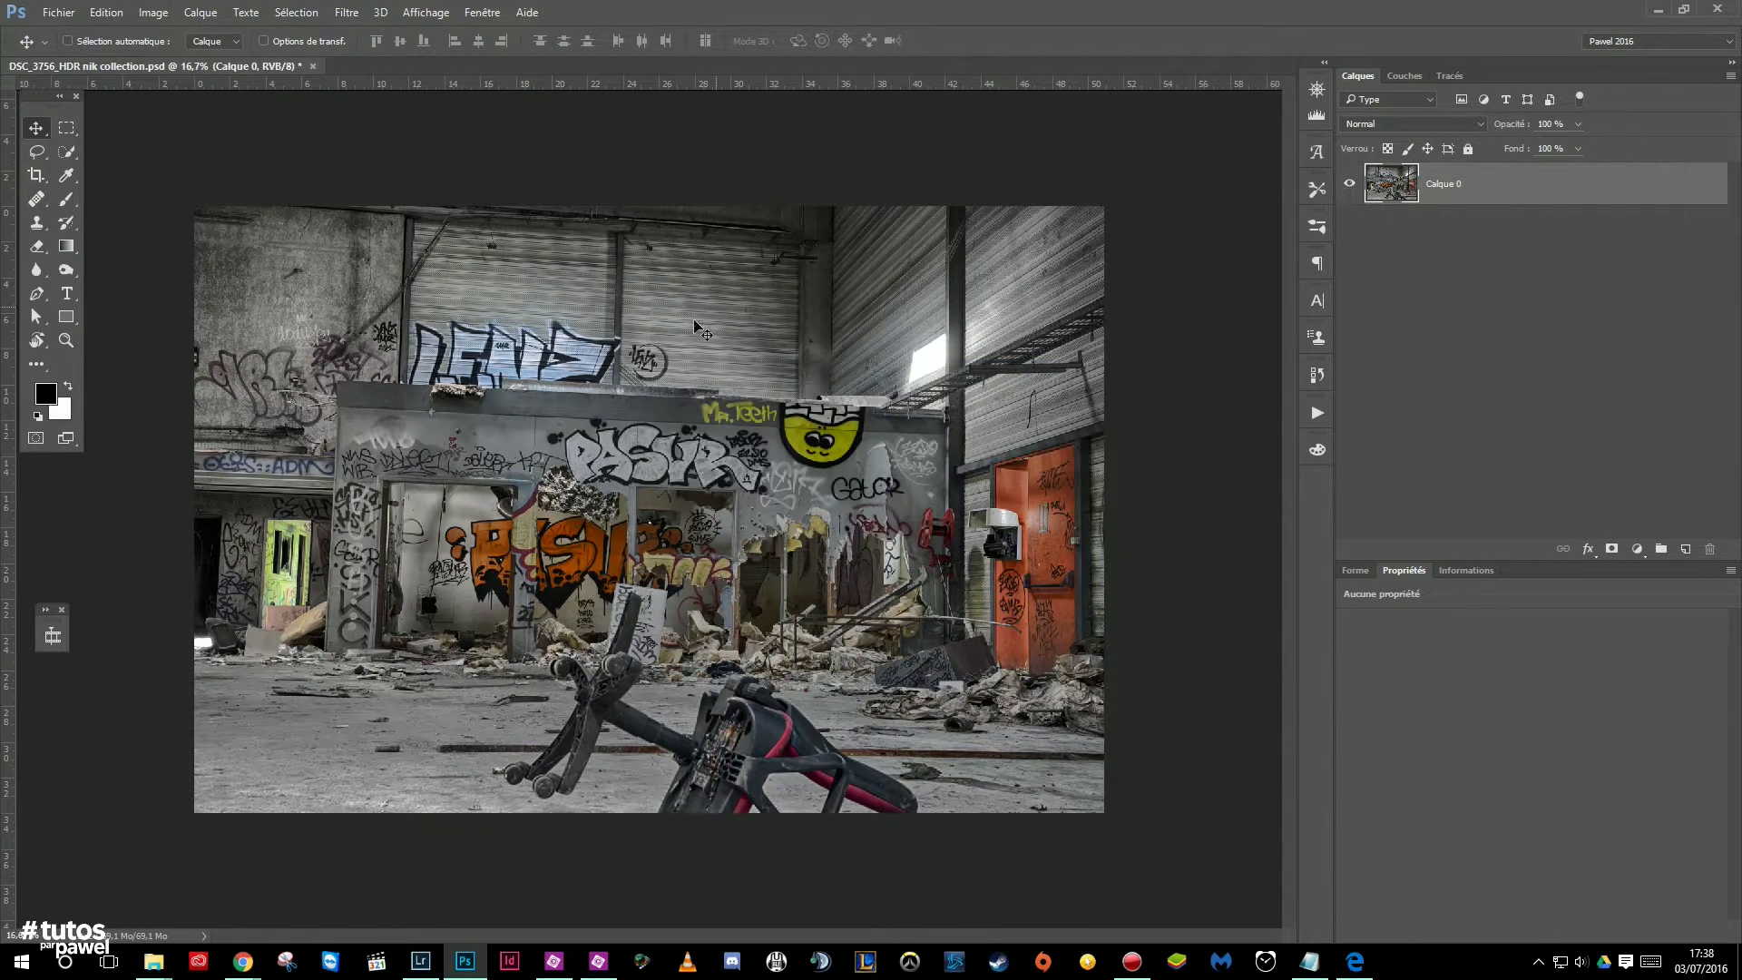
Step: Launch the Analog Efex Pro 2 filter from the Nik Collection on Calque 0
{"action": "left_click", "coordinate": [347, 12]}
{"action": "mouse_move", "coordinate": [374, 395]}
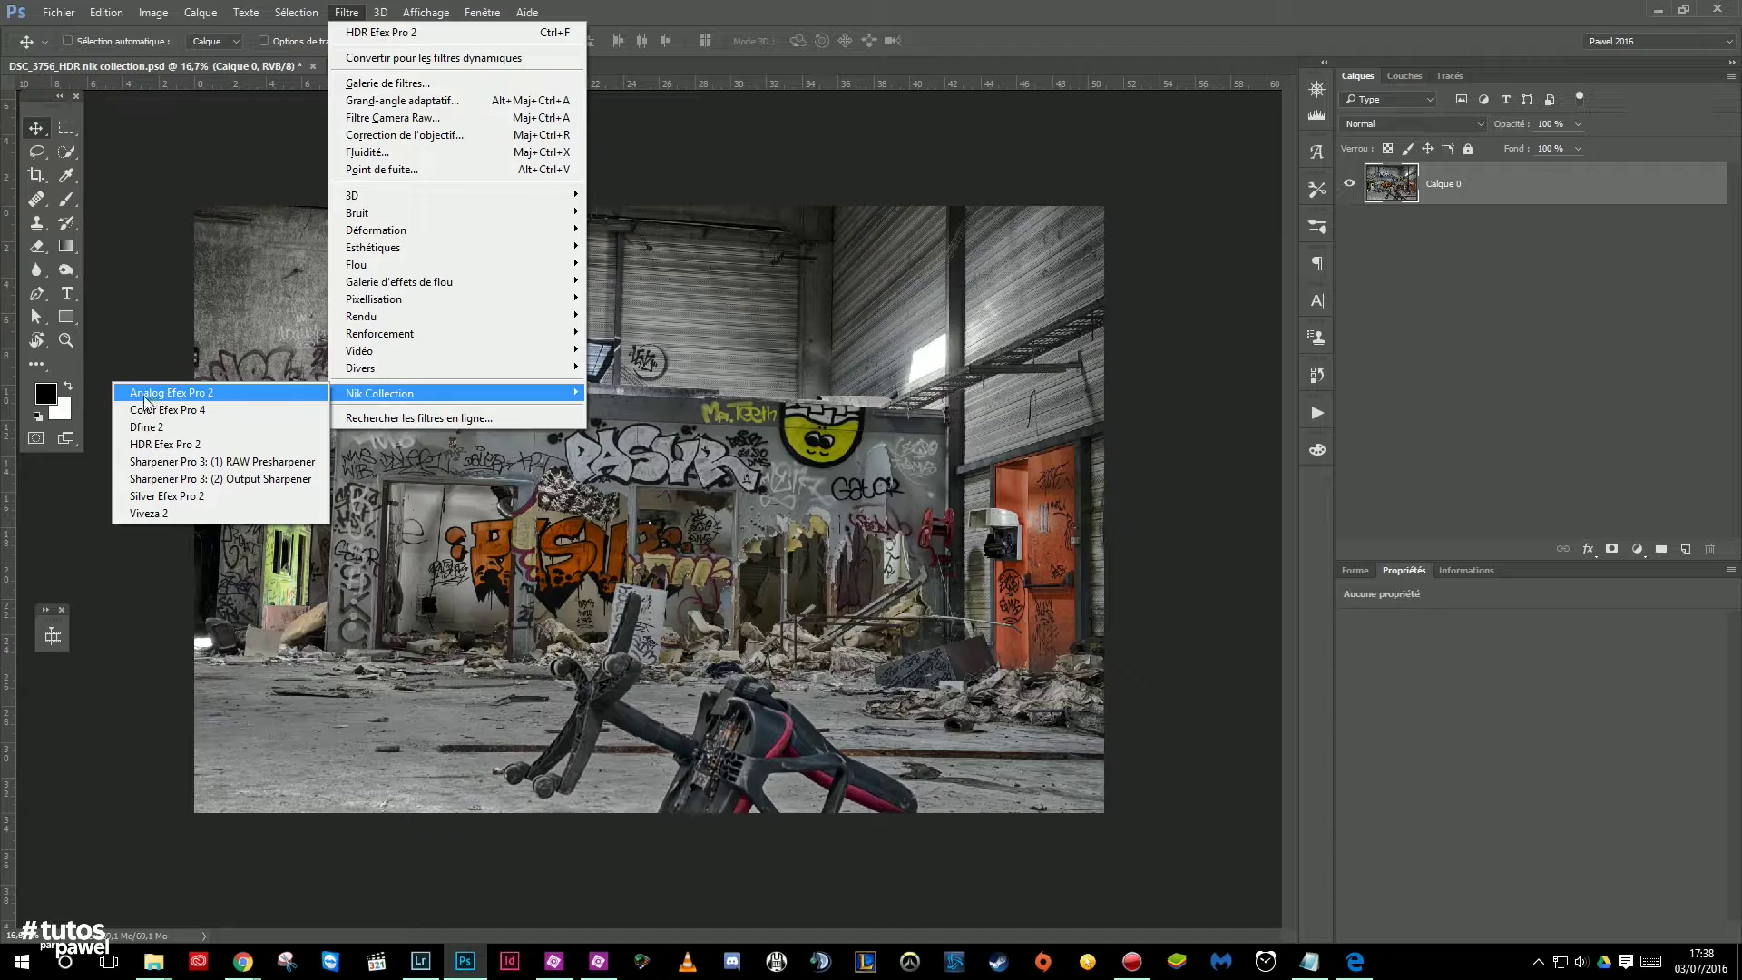
{"action": "left_click", "coordinate": [247, 392]}
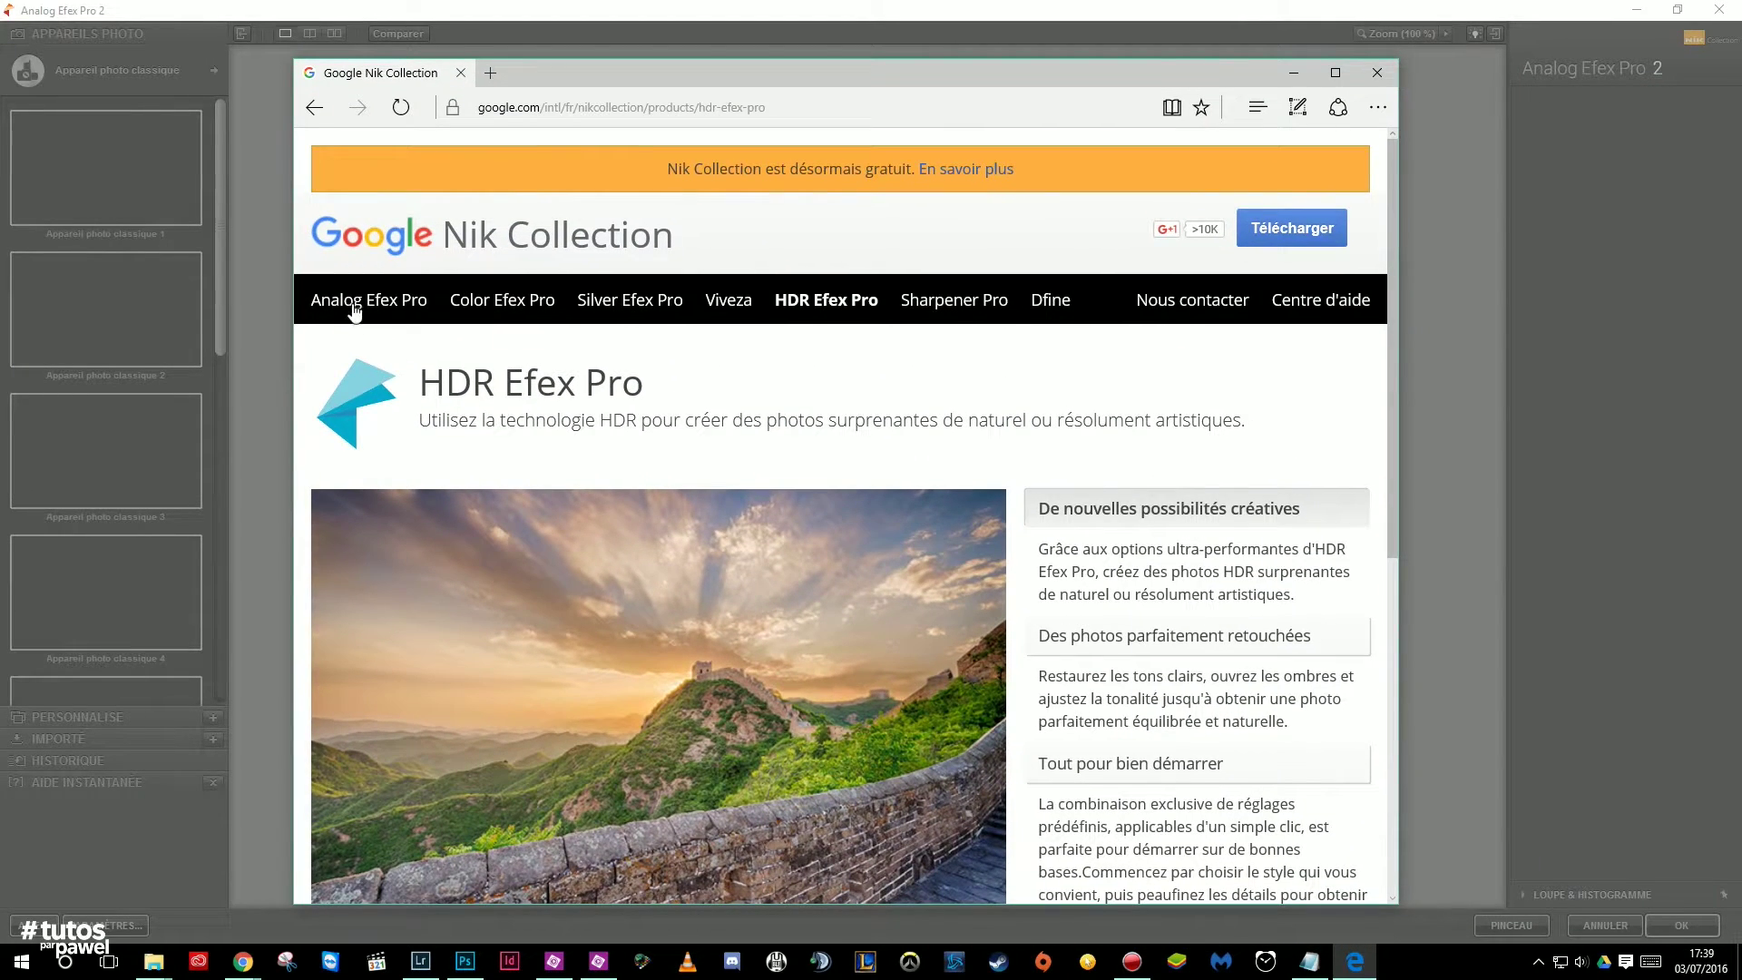
Step: Open the Analog Efex Pro product page on the Google Nik Collection website and read through its description
{"action": "left_click", "coordinate": [353, 307]}
{"action": "scroll", "coordinate": [1056, 552], "scroll_direction": "down", "scroll_amount": 10}
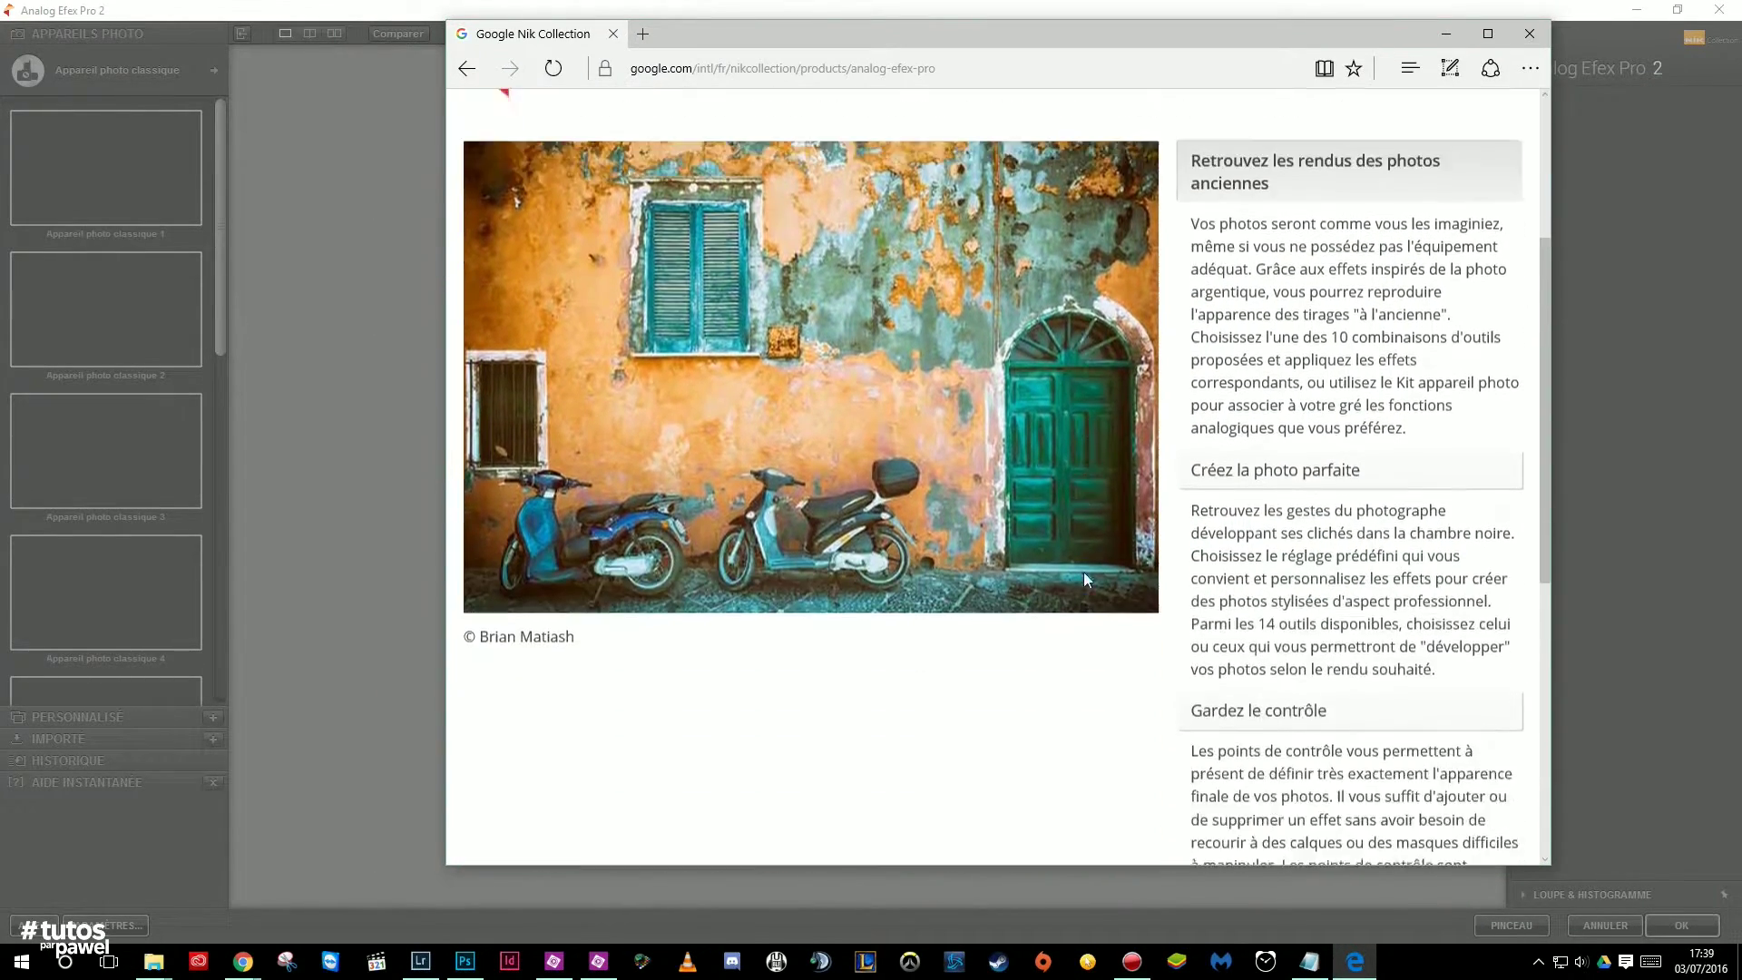
{"action": "scroll", "coordinate": [888, 544], "scroll_direction": "up", "scroll_amount": 9}
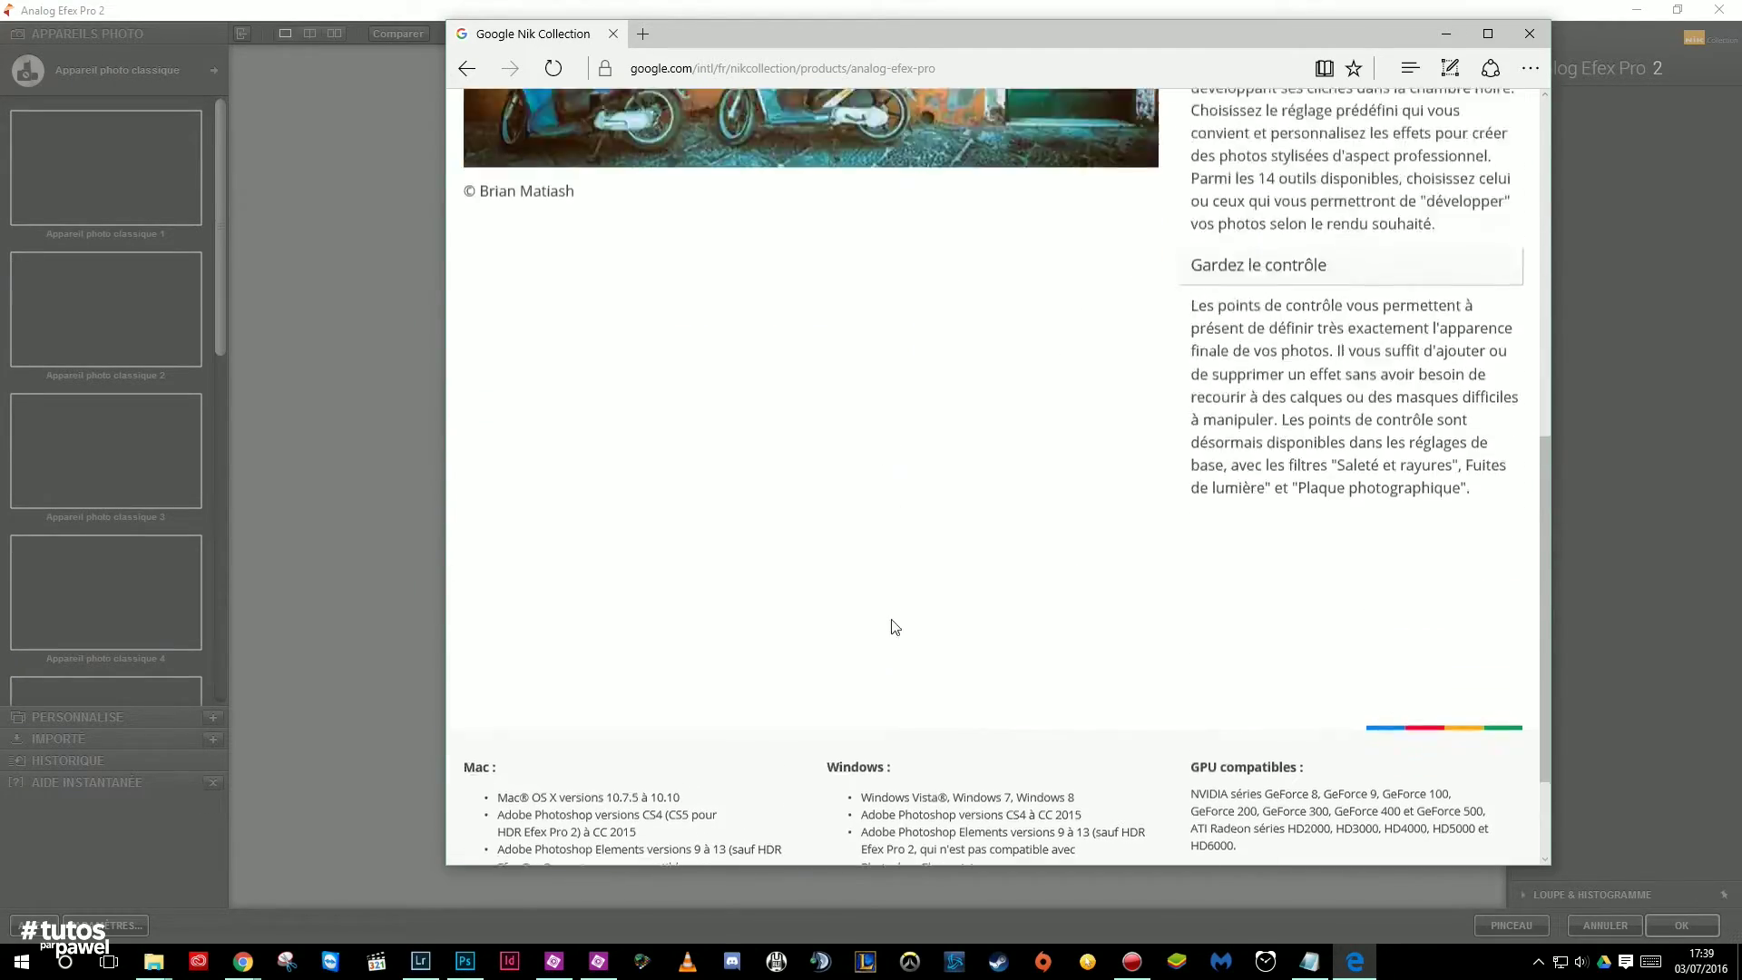
Step: Finish reading the Analog Efex Pro product page and return to the Analog Efex Pro 2 window
{"action": "scroll", "coordinate": [882, 522], "scroll_direction": "down", "scroll_amount": 3}
{"action": "scroll", "coordinate": [635, 390], "scroll_direction": "up", "scroll_amount": 3}
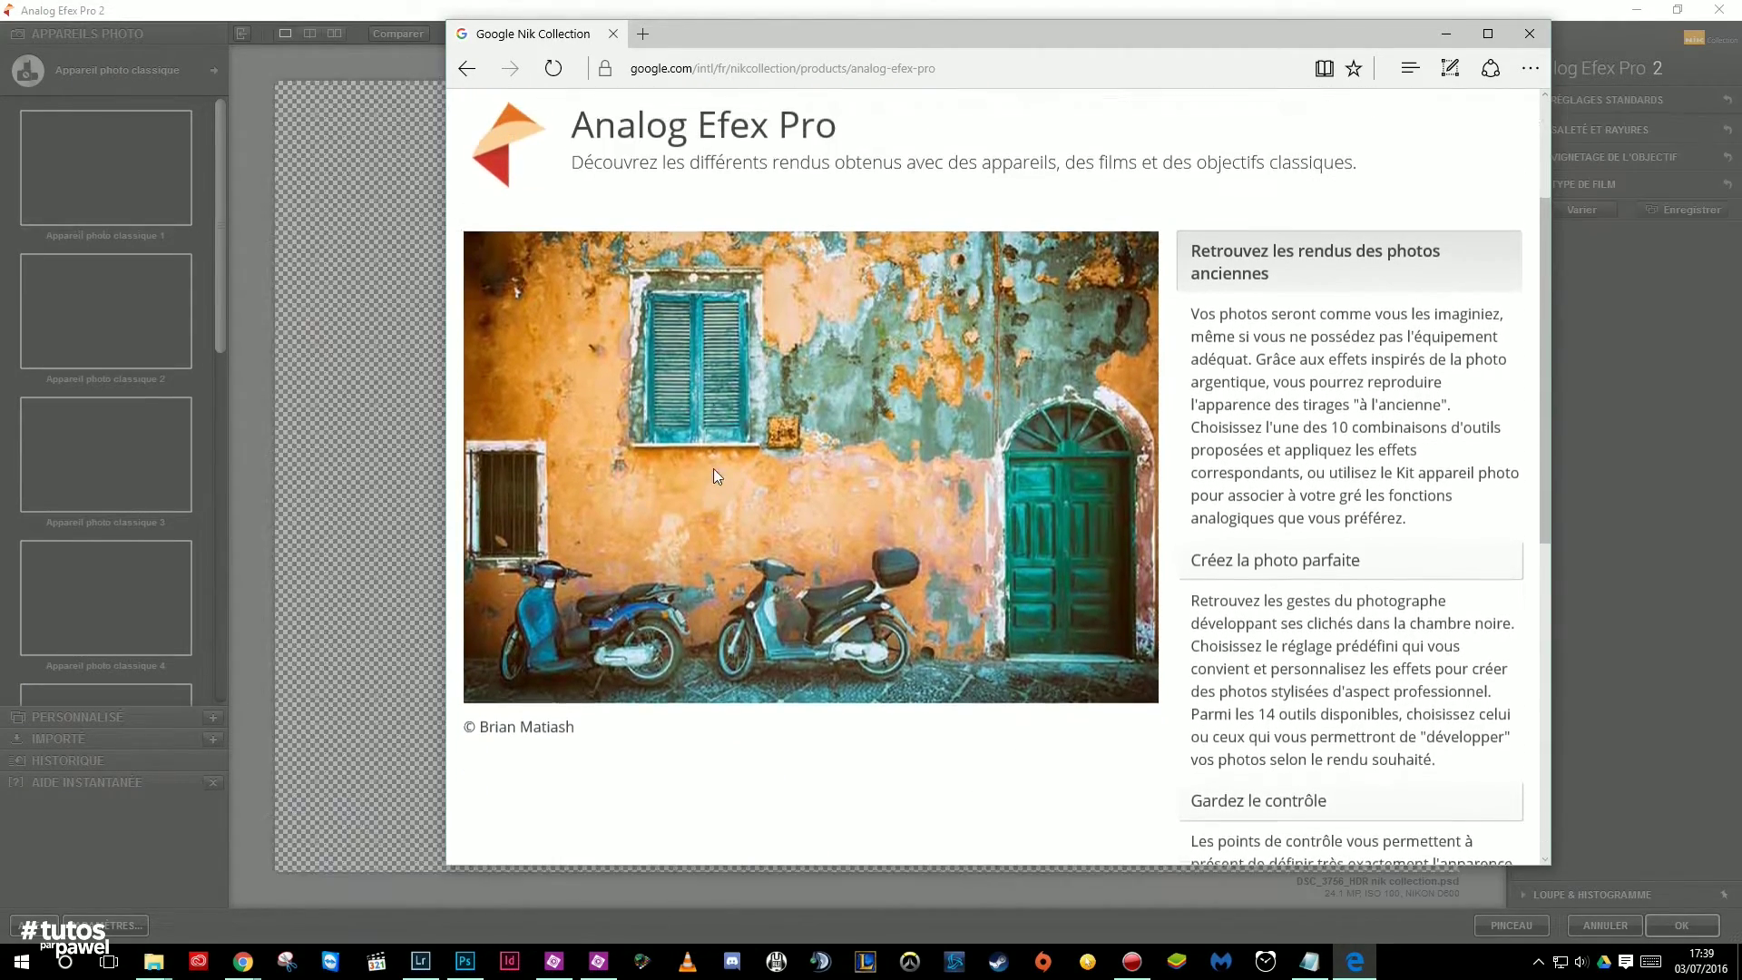
{"action": "left_click_drag", "start_coordinate": [738, 47], "coordinate": [748, 47]}
{"action": "key", "text": "alt+Tab"}
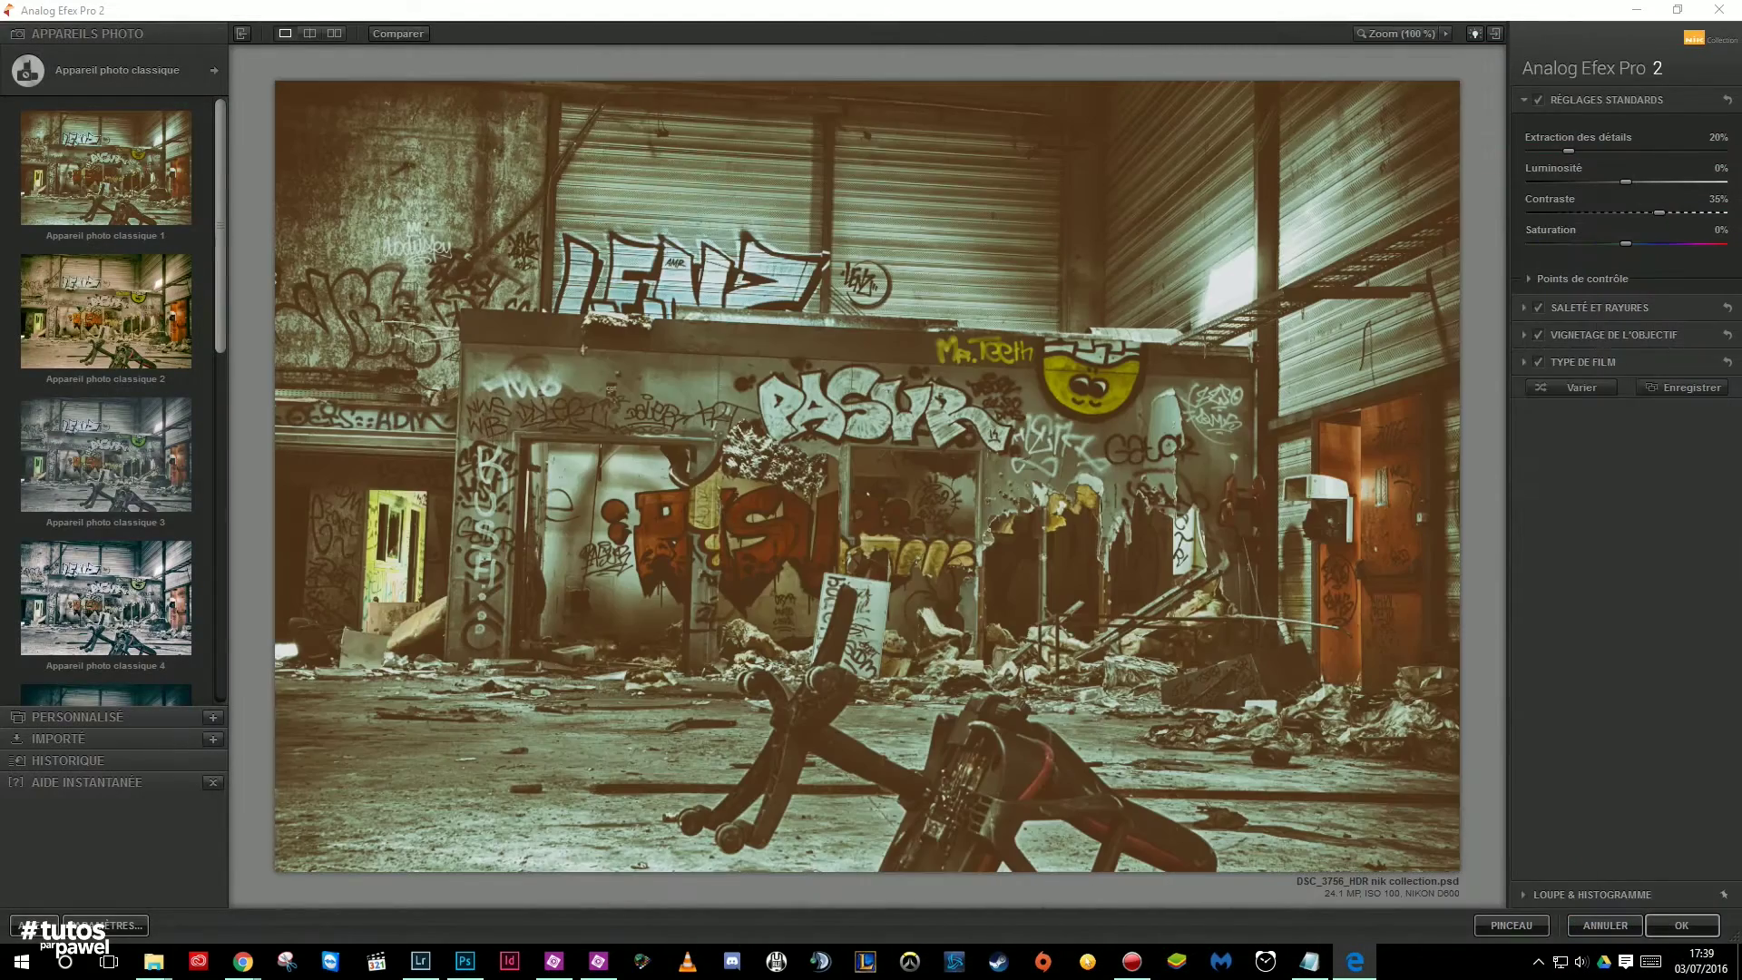
Step: Browse the presets of the Noir et Blanc tool combination
{"action": "left_click", "coordinate": [87, 75]}
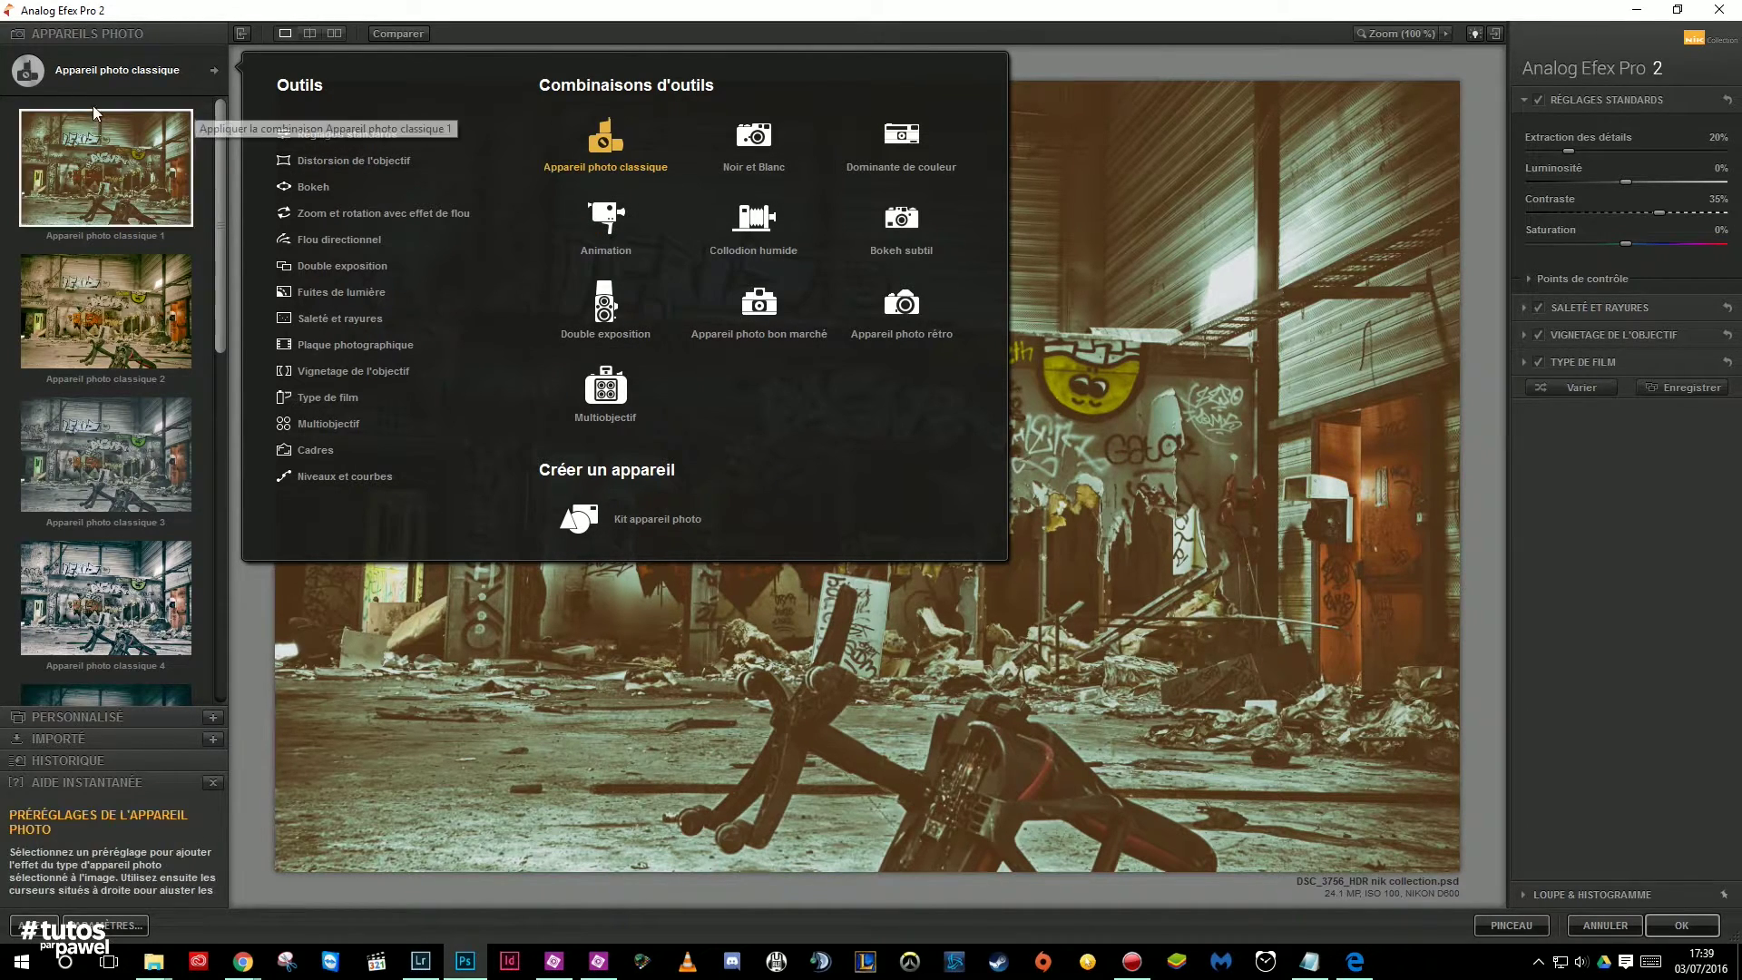
{"action": "left_click", "coordinate": [105, 69]}
{"action": "left_click", "coordinate": [100, 69]}
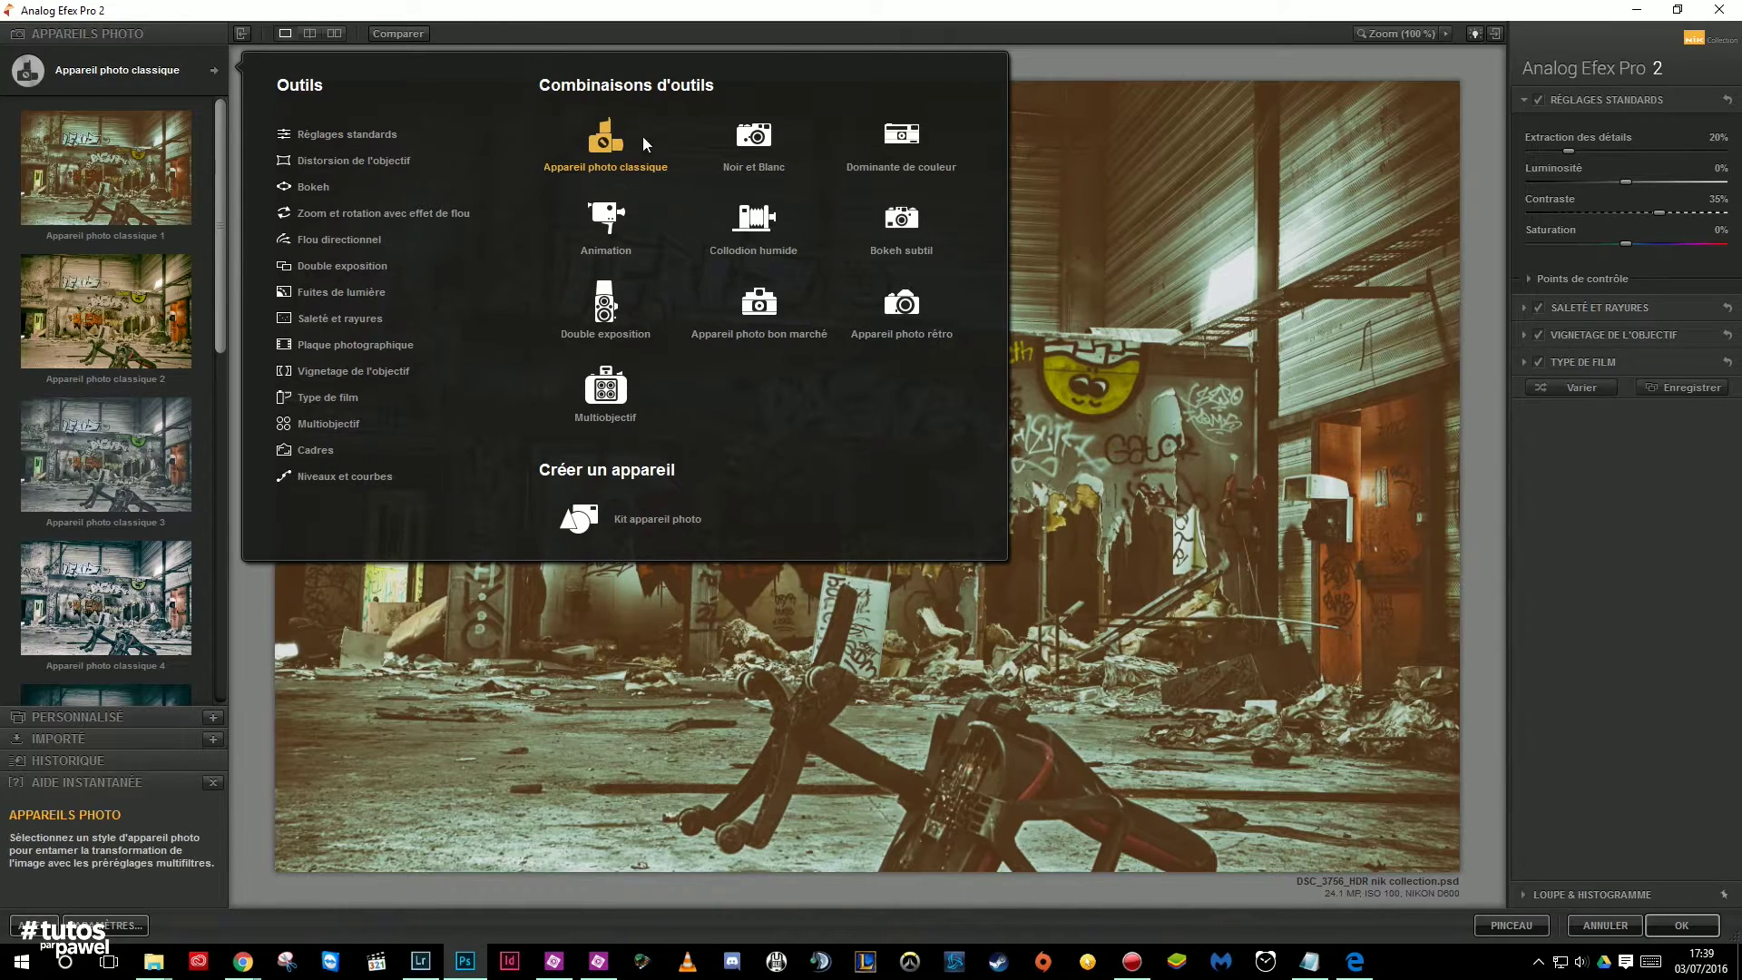
{"action": "left_click", "coordinate": [759, 137]}
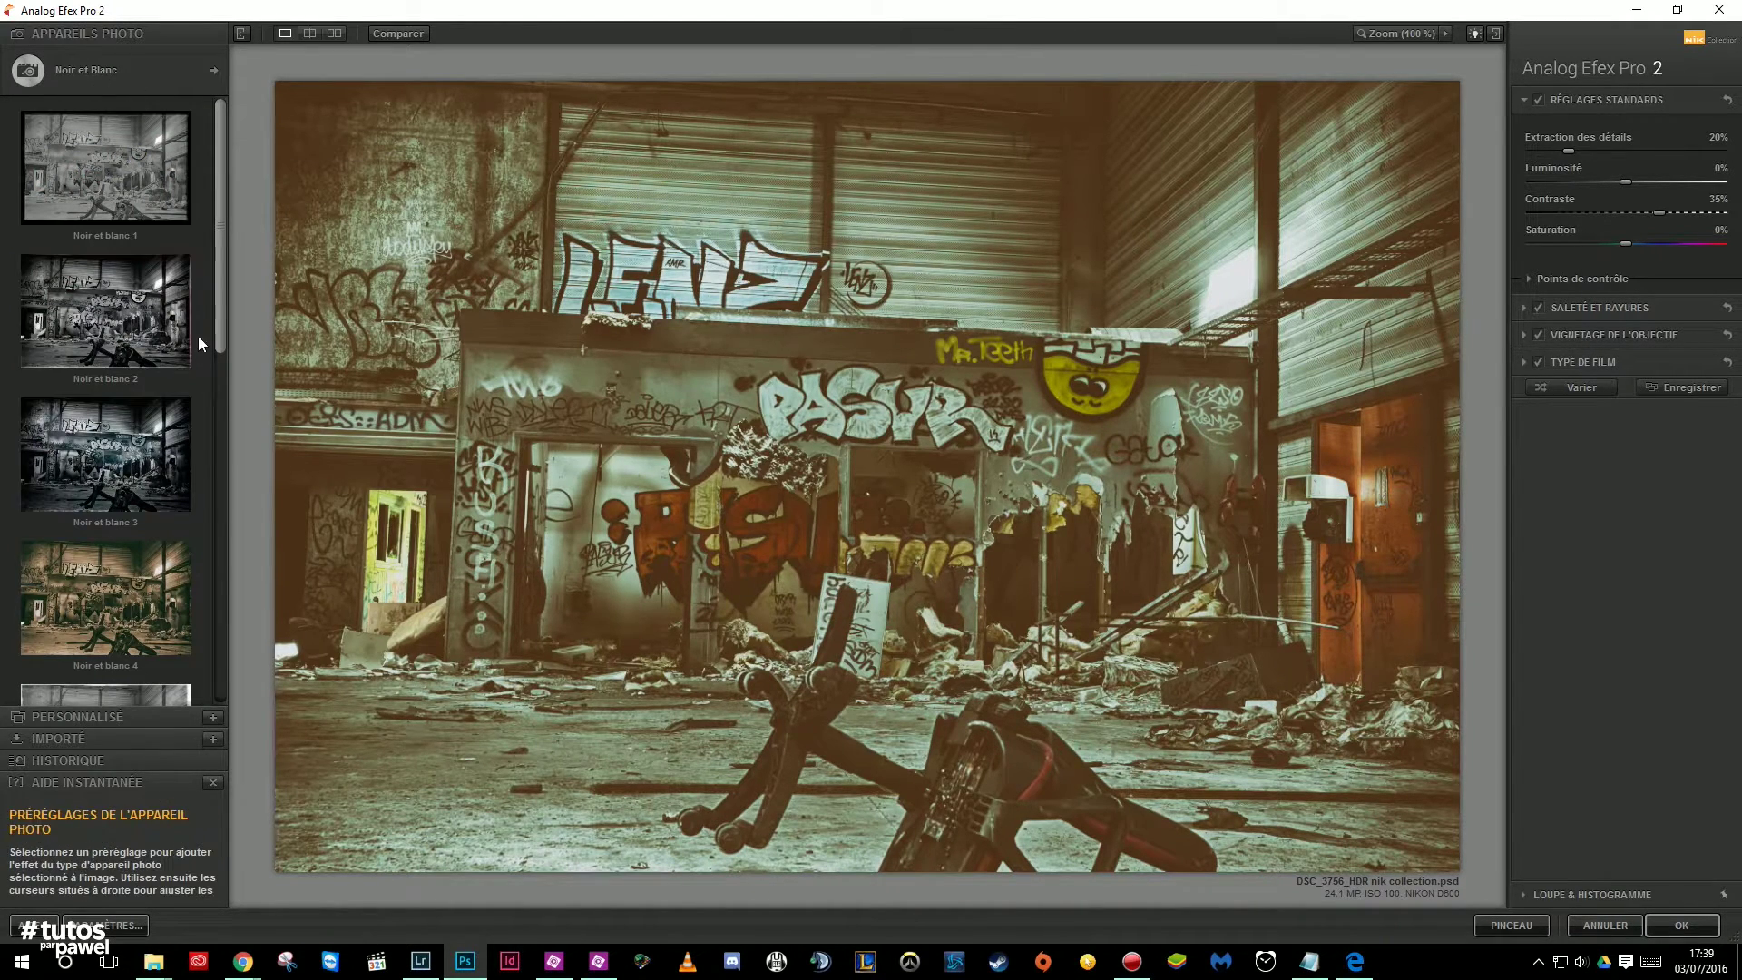
{"action": "left_click_drag", "start_coordinate": [219, 292], "coordinate": [218, 607]}
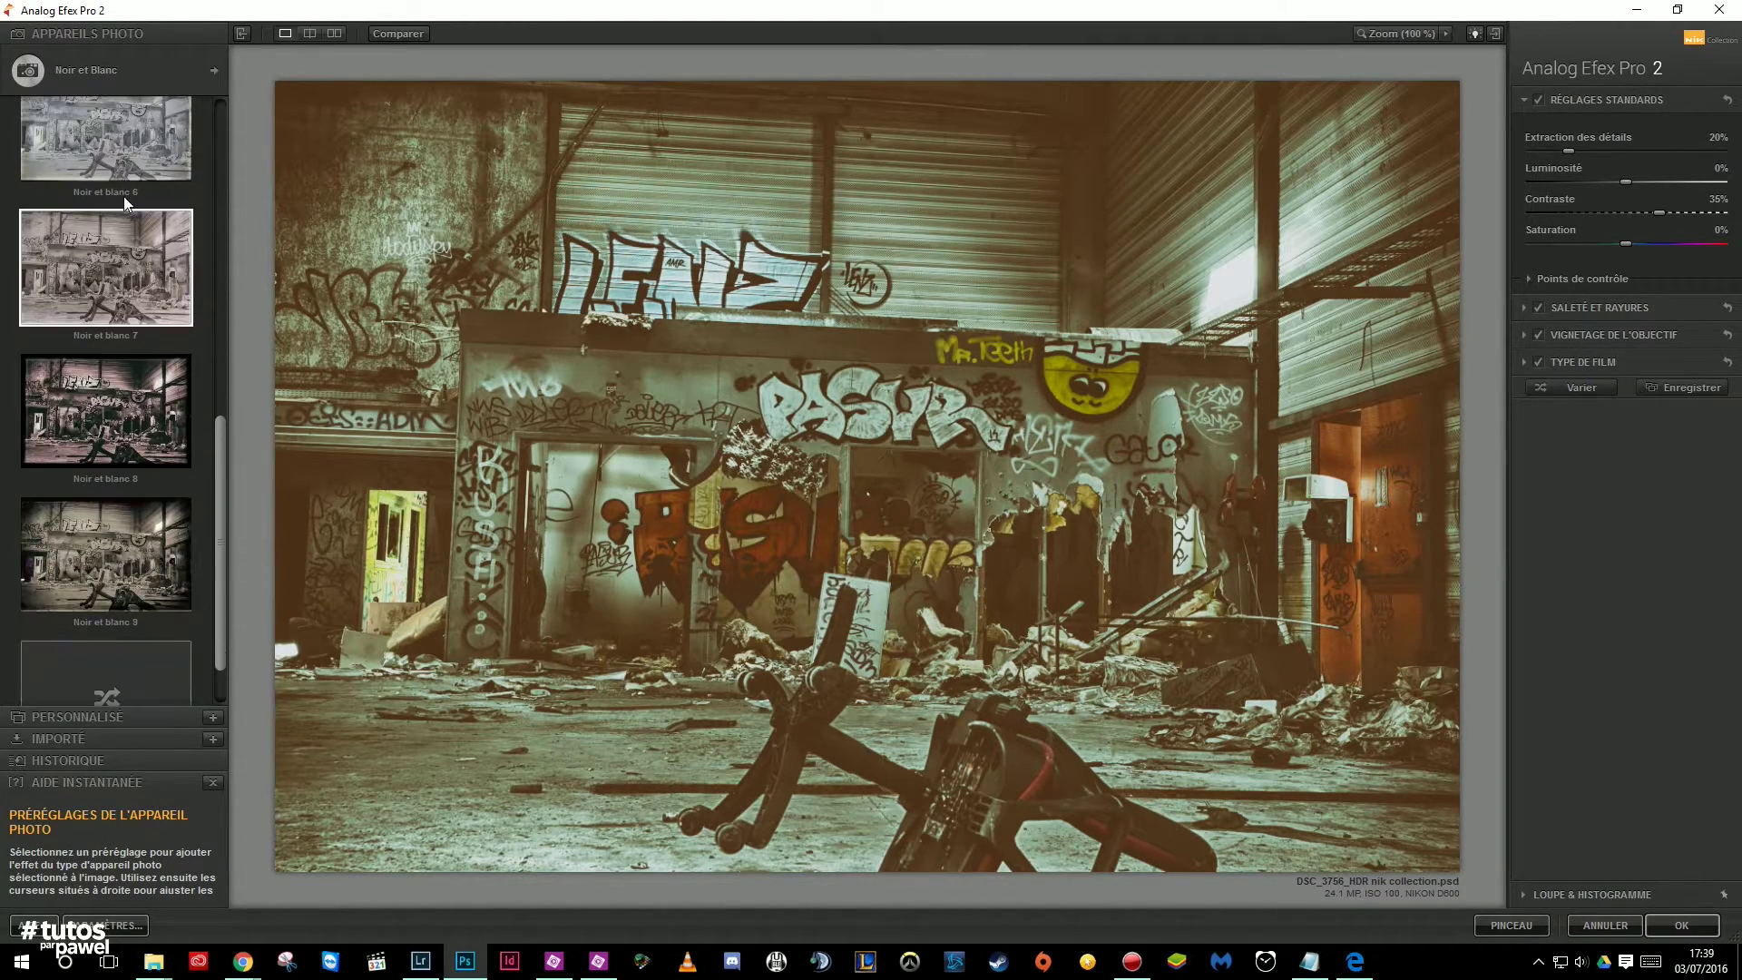
Step: Switch to the Dominante de couleur combination and try its presets 2, 3 and 4 on the photo
{"action": "left_click", "coordinate": [86, 73]}
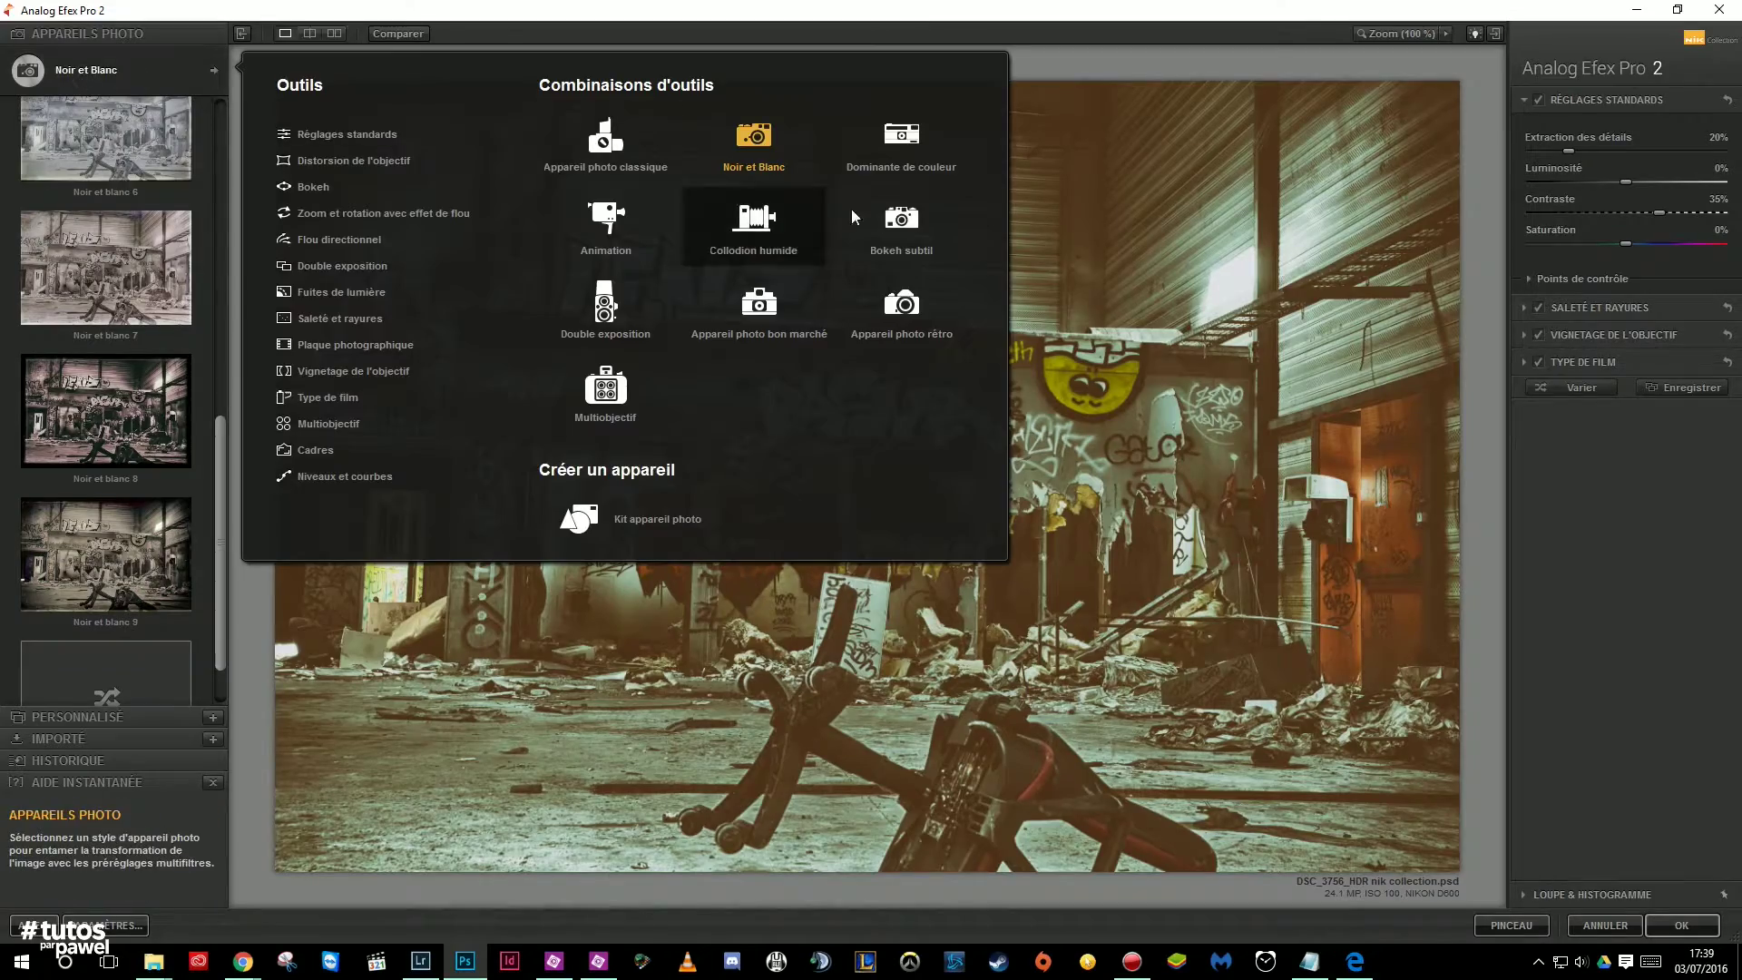
{"action": "left_click", "coordinate": [905, 136]}
{"action": "left_click", "coordinate": [109, 317]}
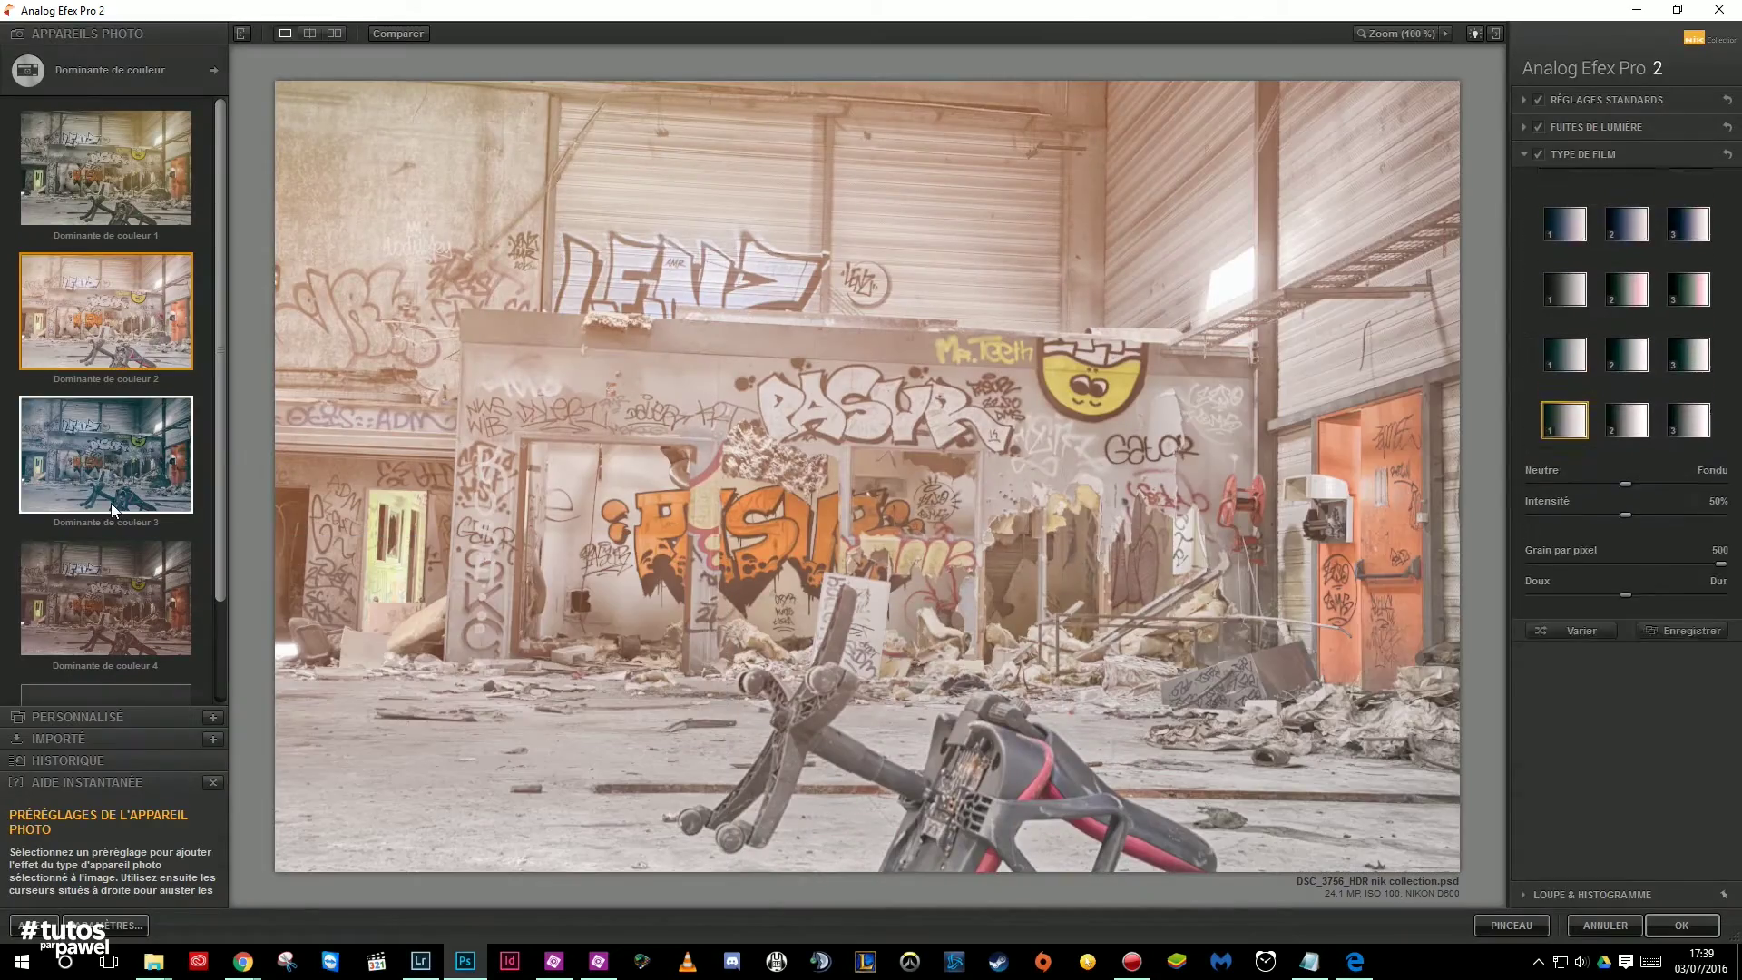
{"action": "left_click", "coordinate": [105, 504]}
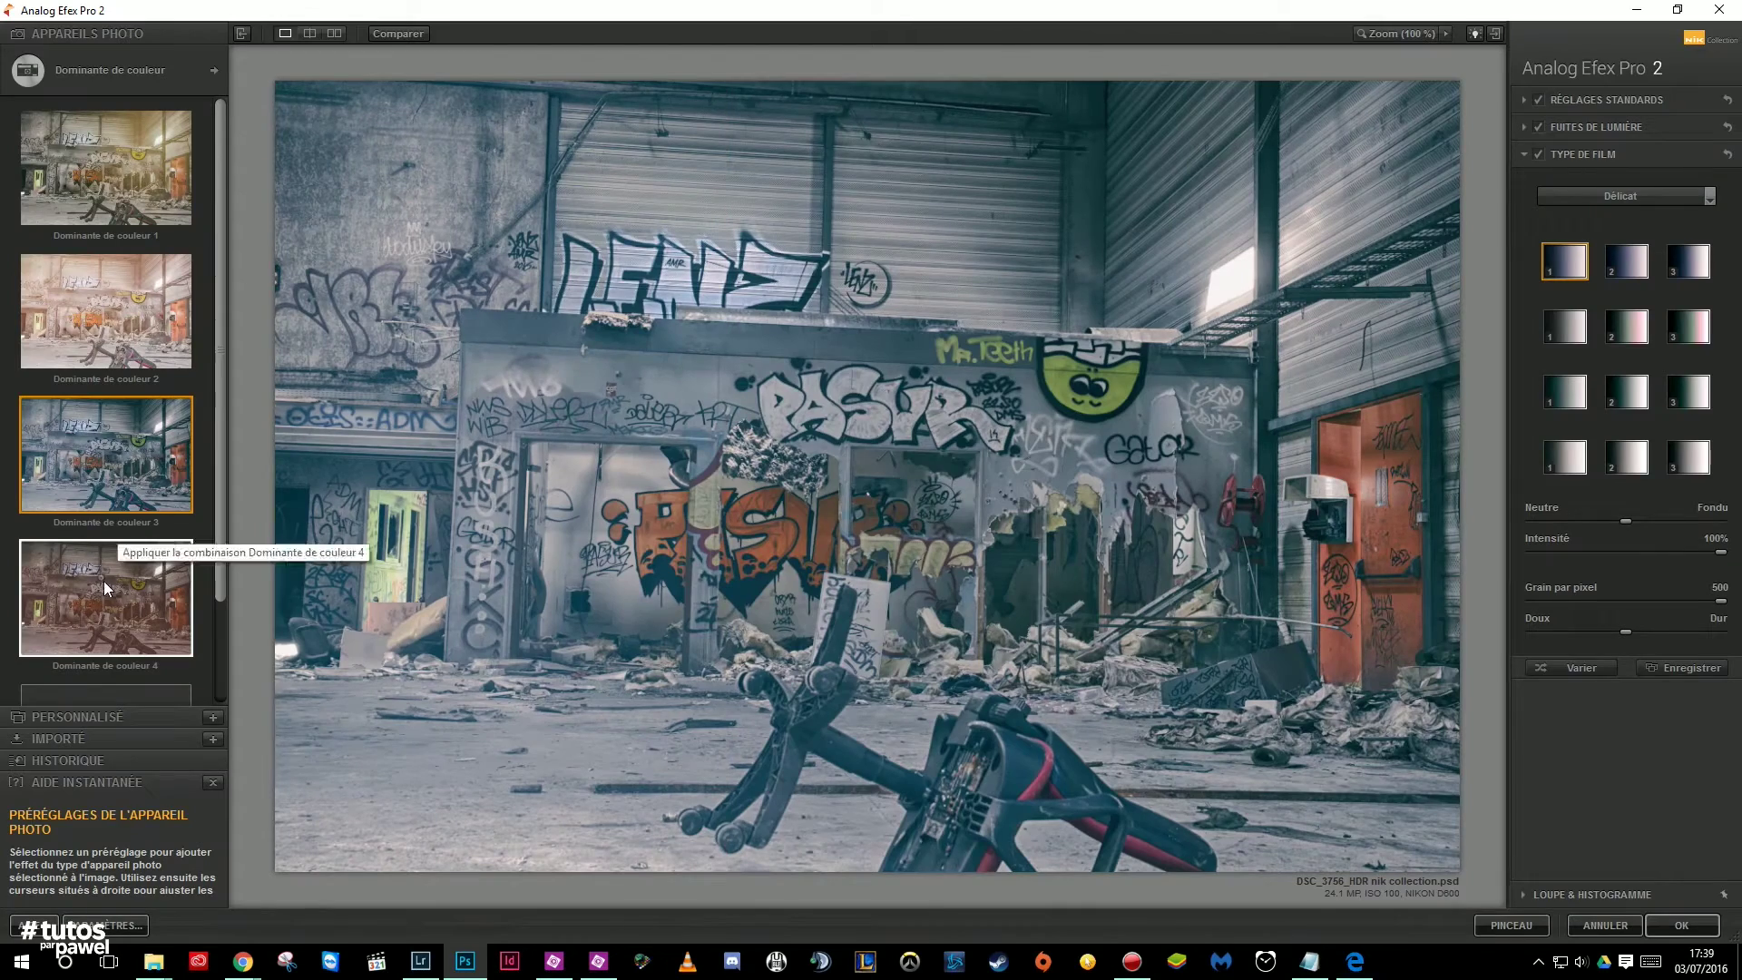
{"action": "left_click", "coordinate": [104, 579]}
{"action": "left_click_drag", "start_coordinate": [216, 433], "coordinate": [212, 566]}
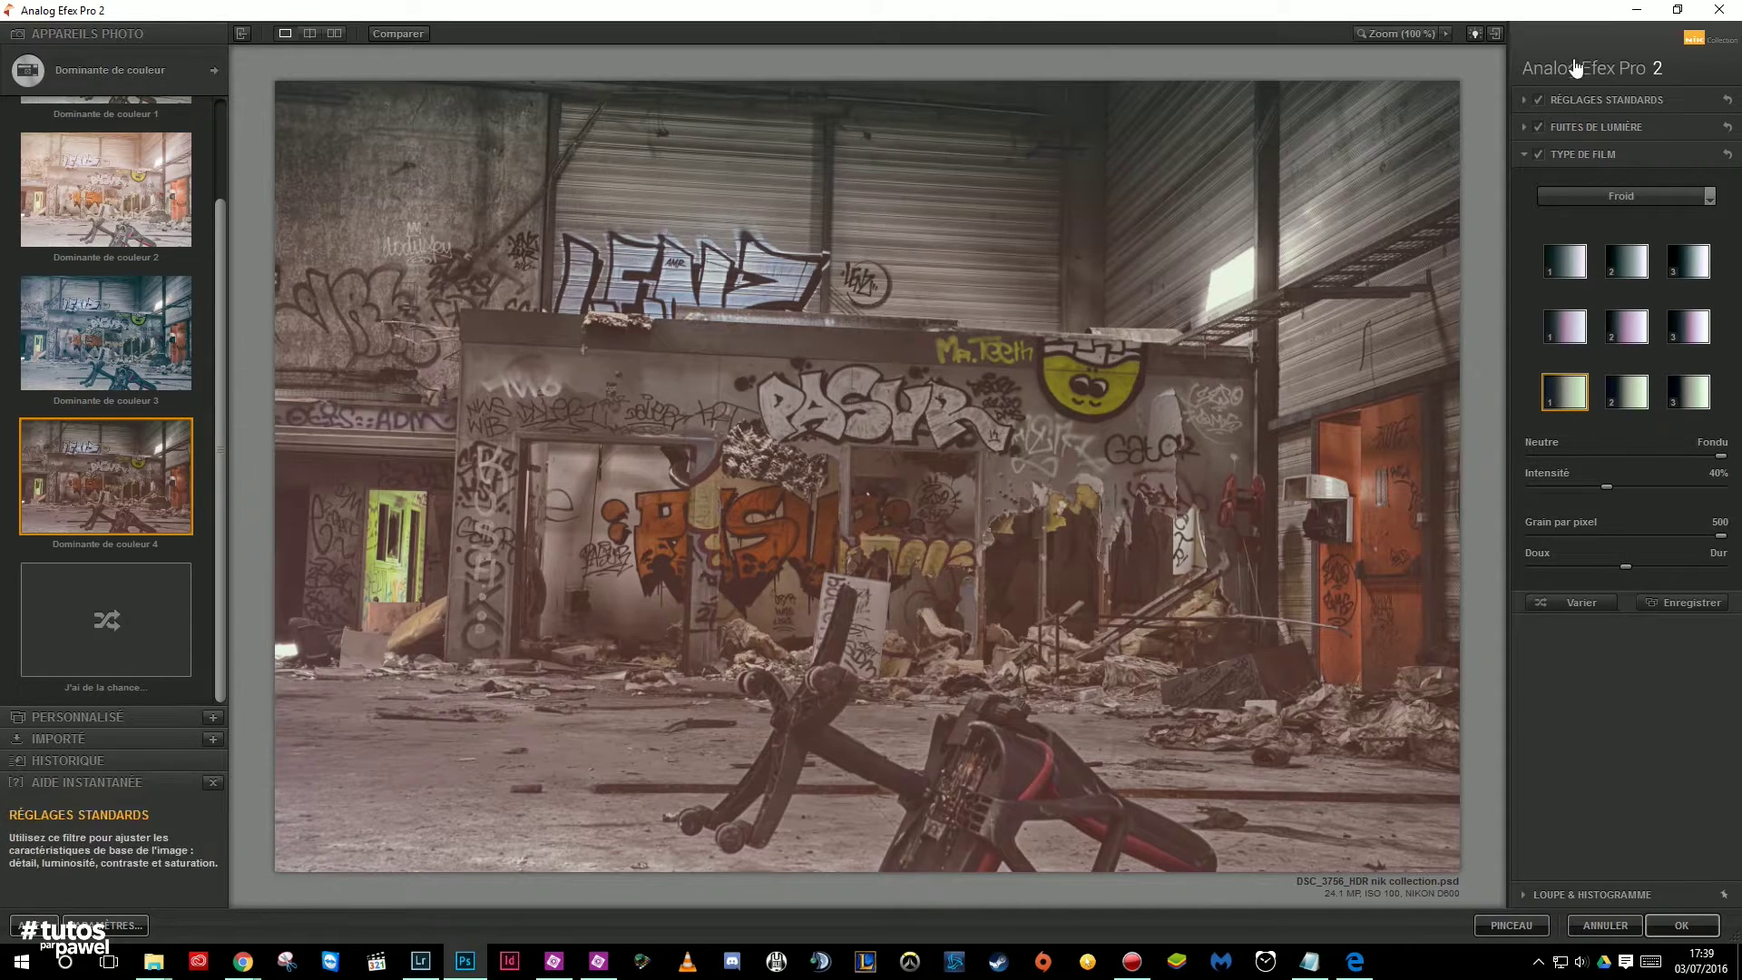
Step: Return to the Appareil photo classique combination and try its presets 9 and 7 on the photo
{"action": "left_click", "coordinate": [187, 69]}
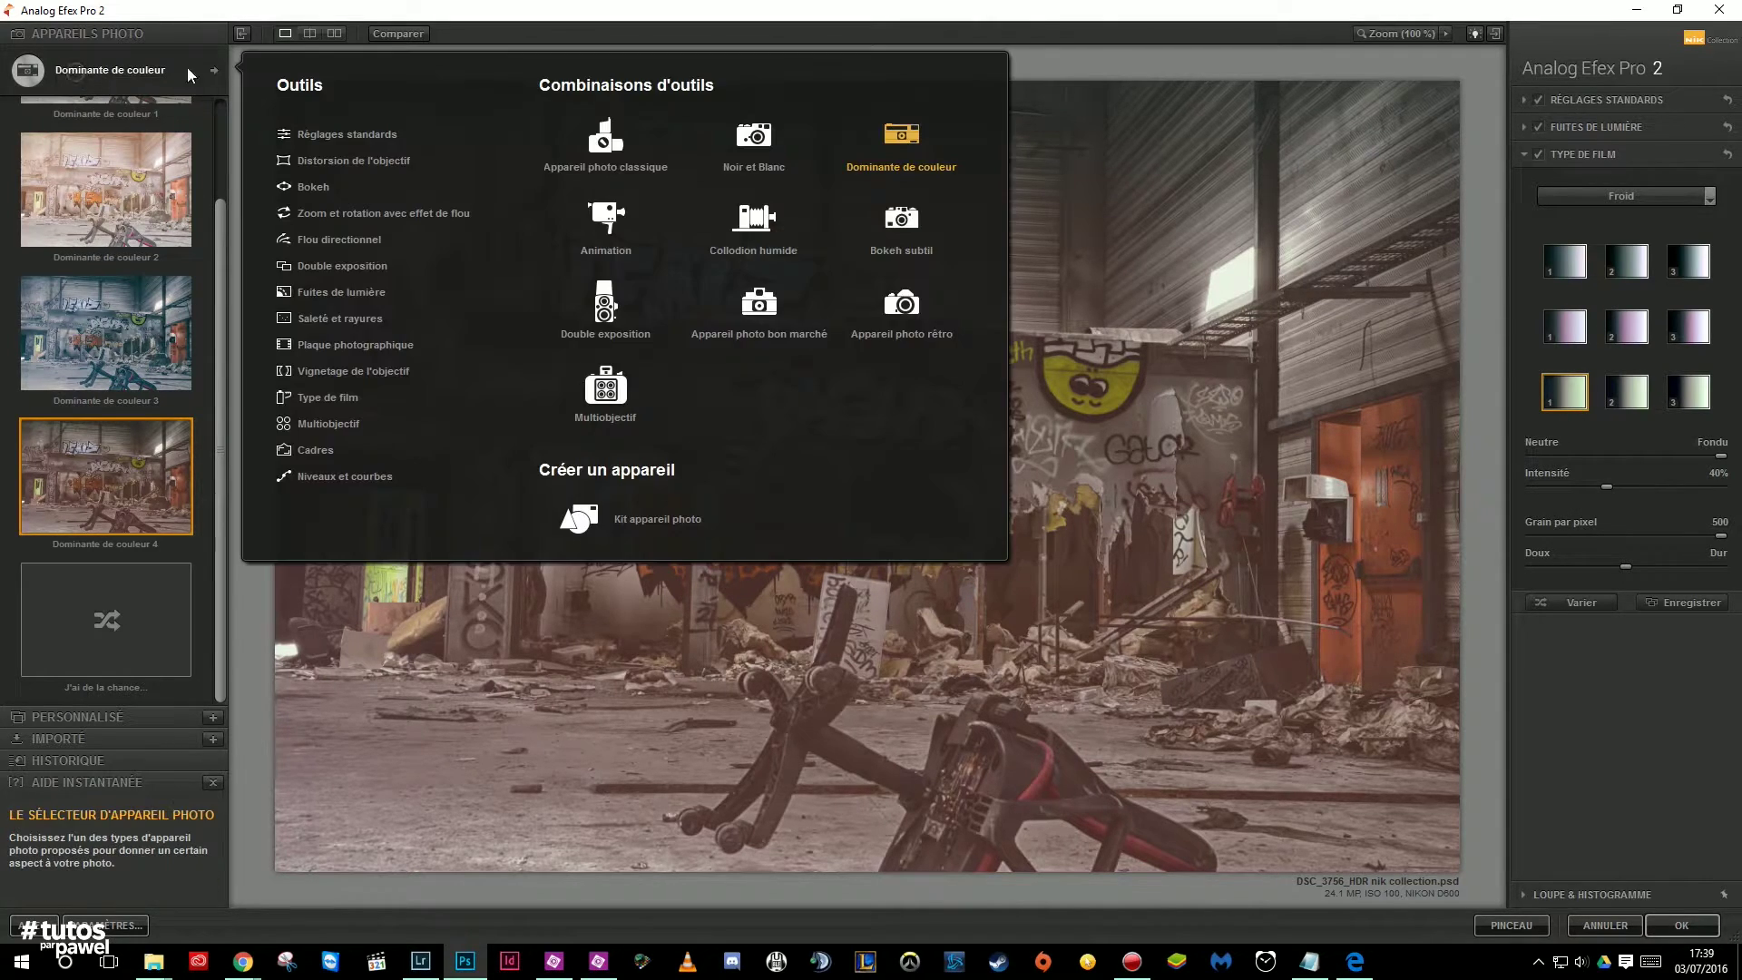
{"action": "left_click", "coordinate": [606, 143]}
{"action": "scroll", "coordinate": [218, 444], "scroll_direction": "down", "scroll_amount": 5}
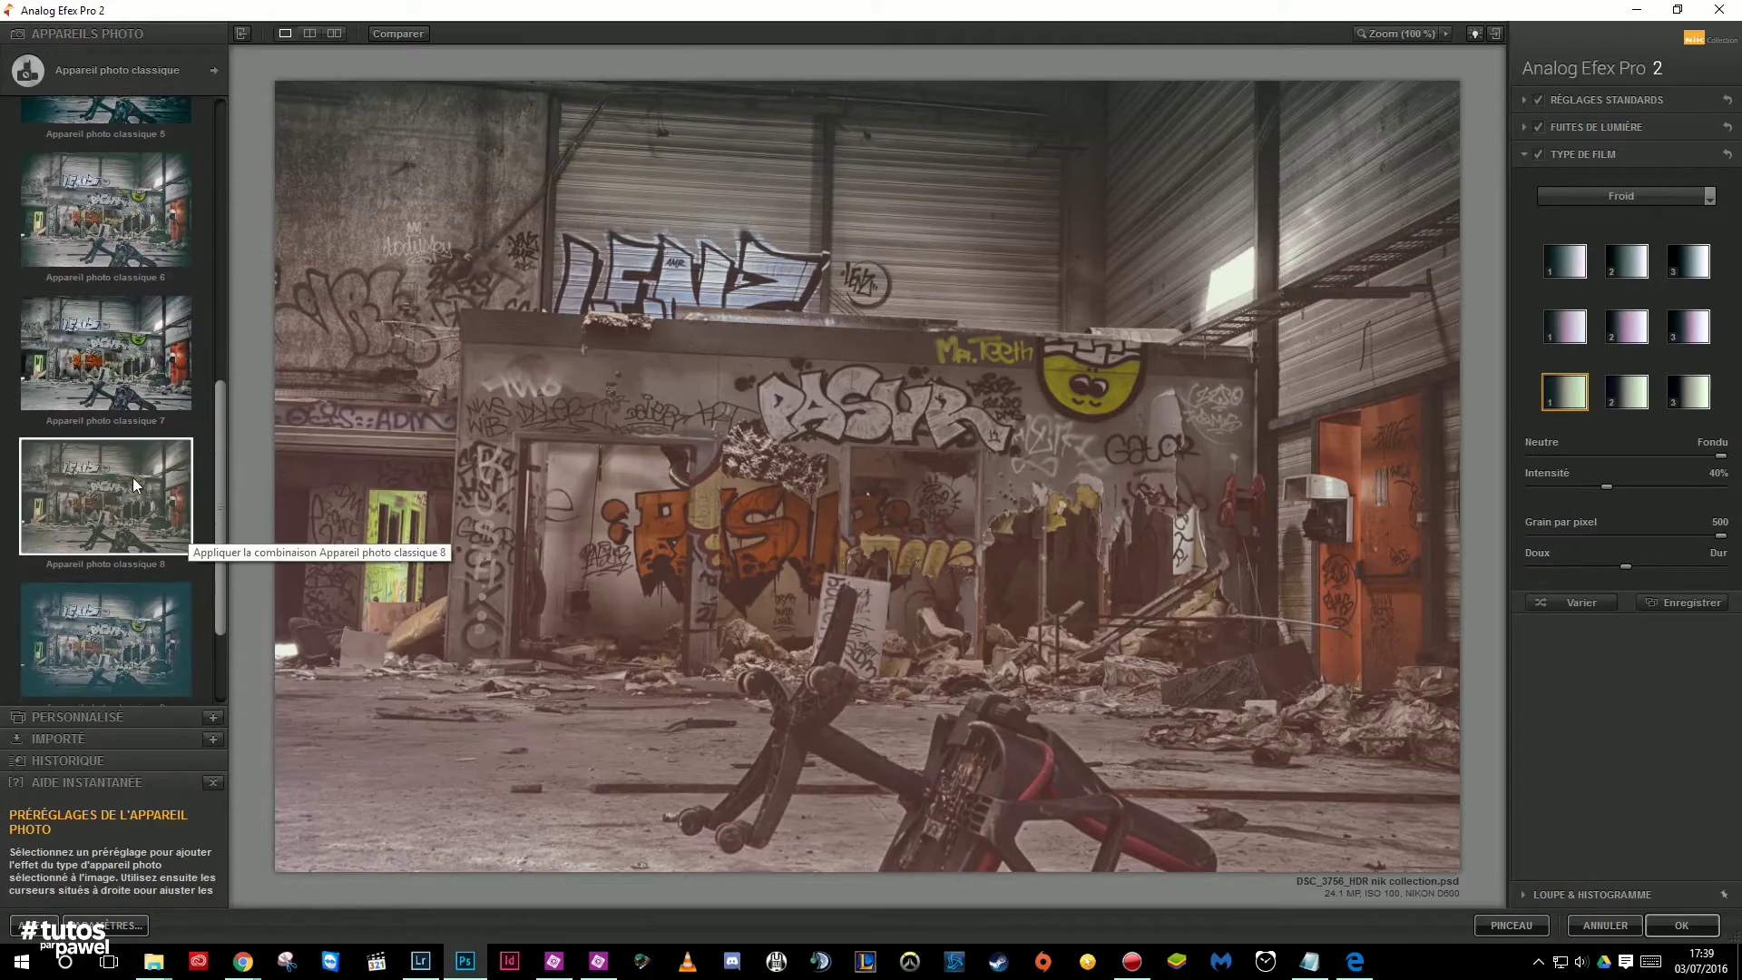
{"action": "left_click", "coordinate": [108, 630]}
{"action": "left_click", "coordinate": [107, 508]}
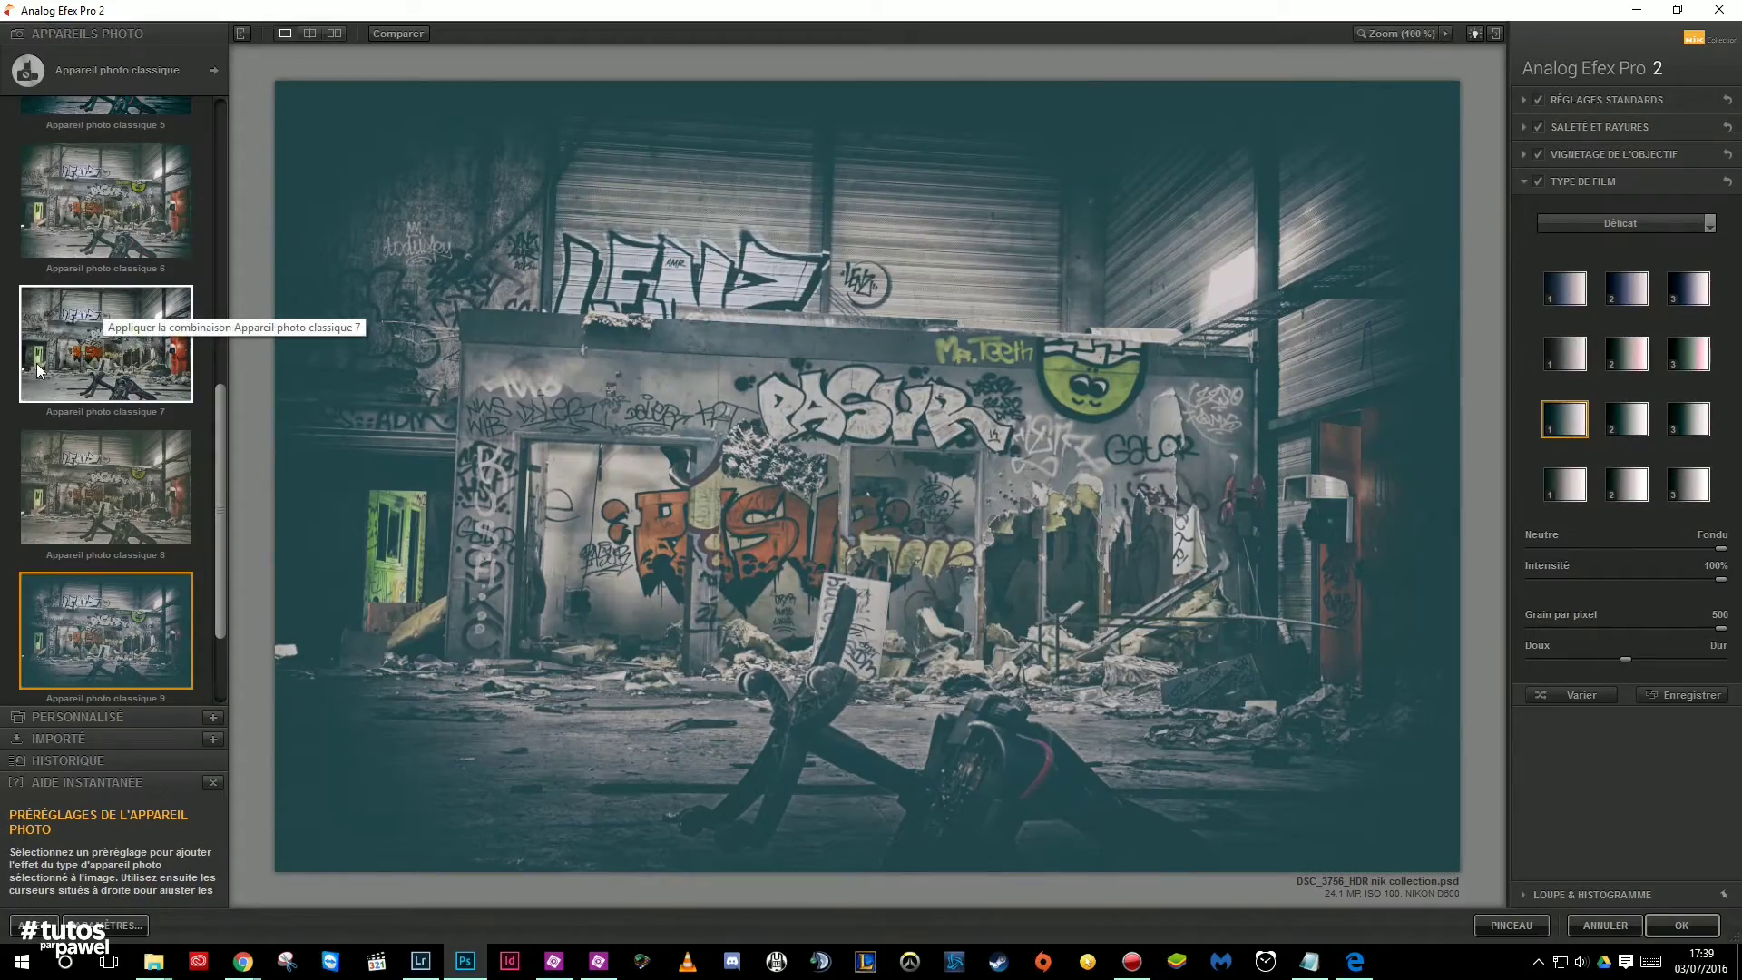
{"action": "left_click", "coordinate": [109, 348]}
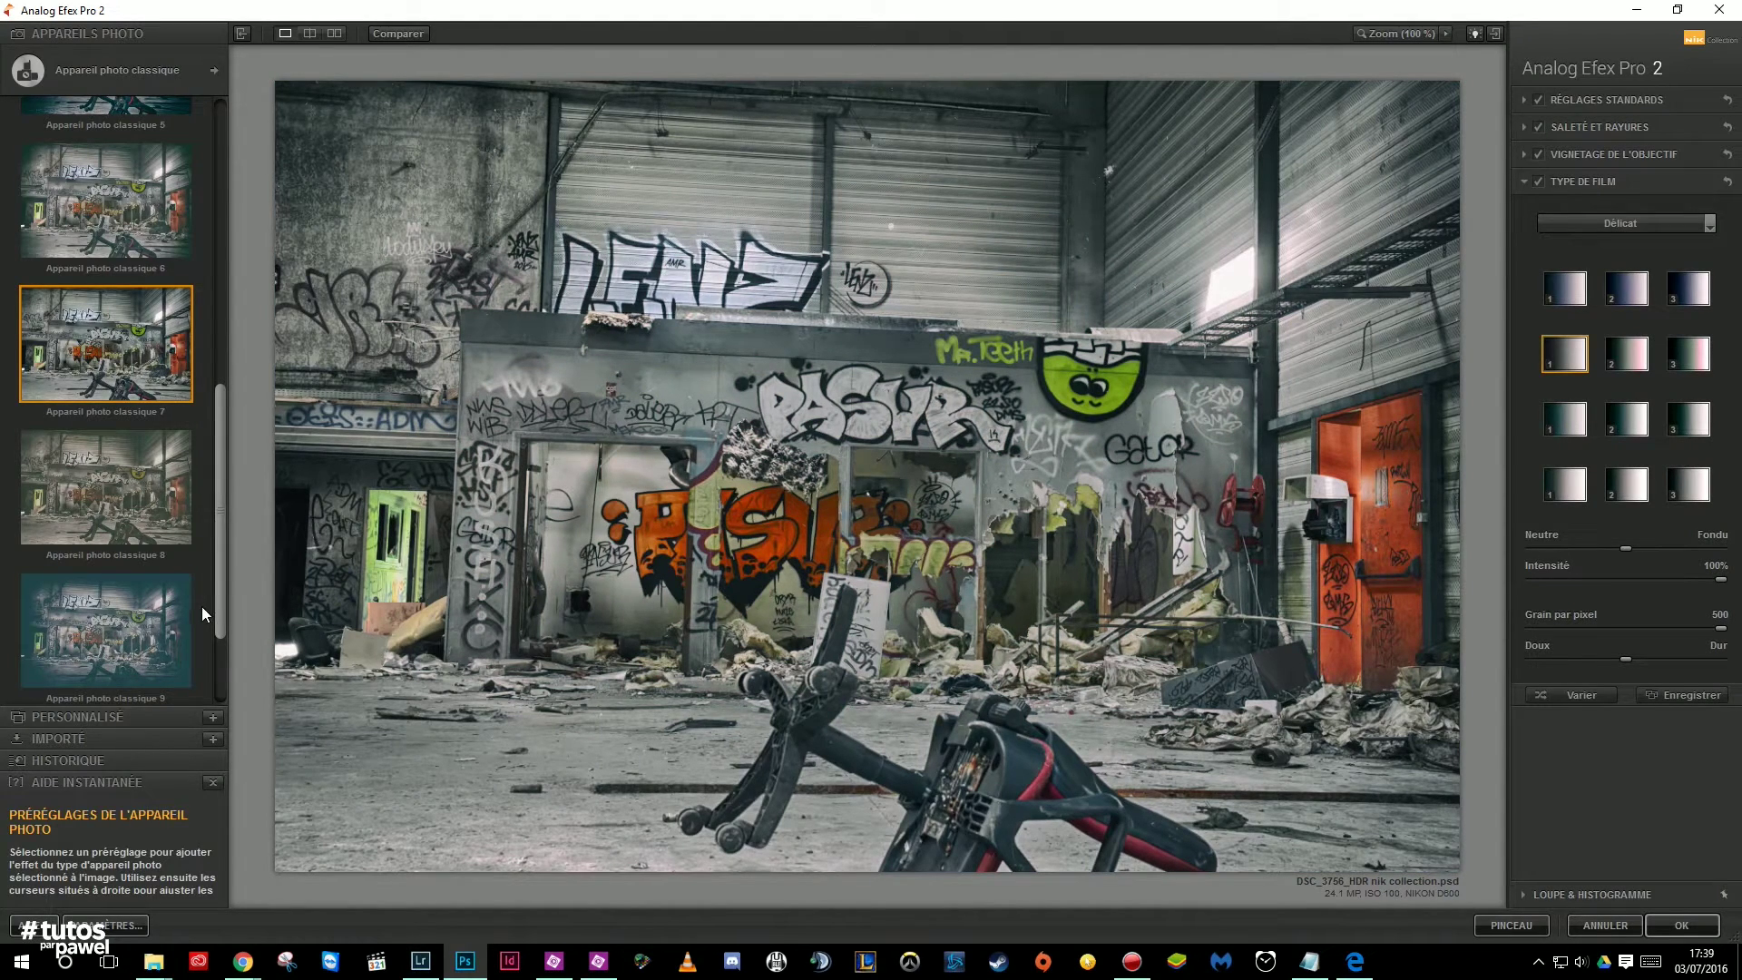
{"action": "left_click_drag", "start_coordinate": [216, 588], "coordinate": [223, 653]}
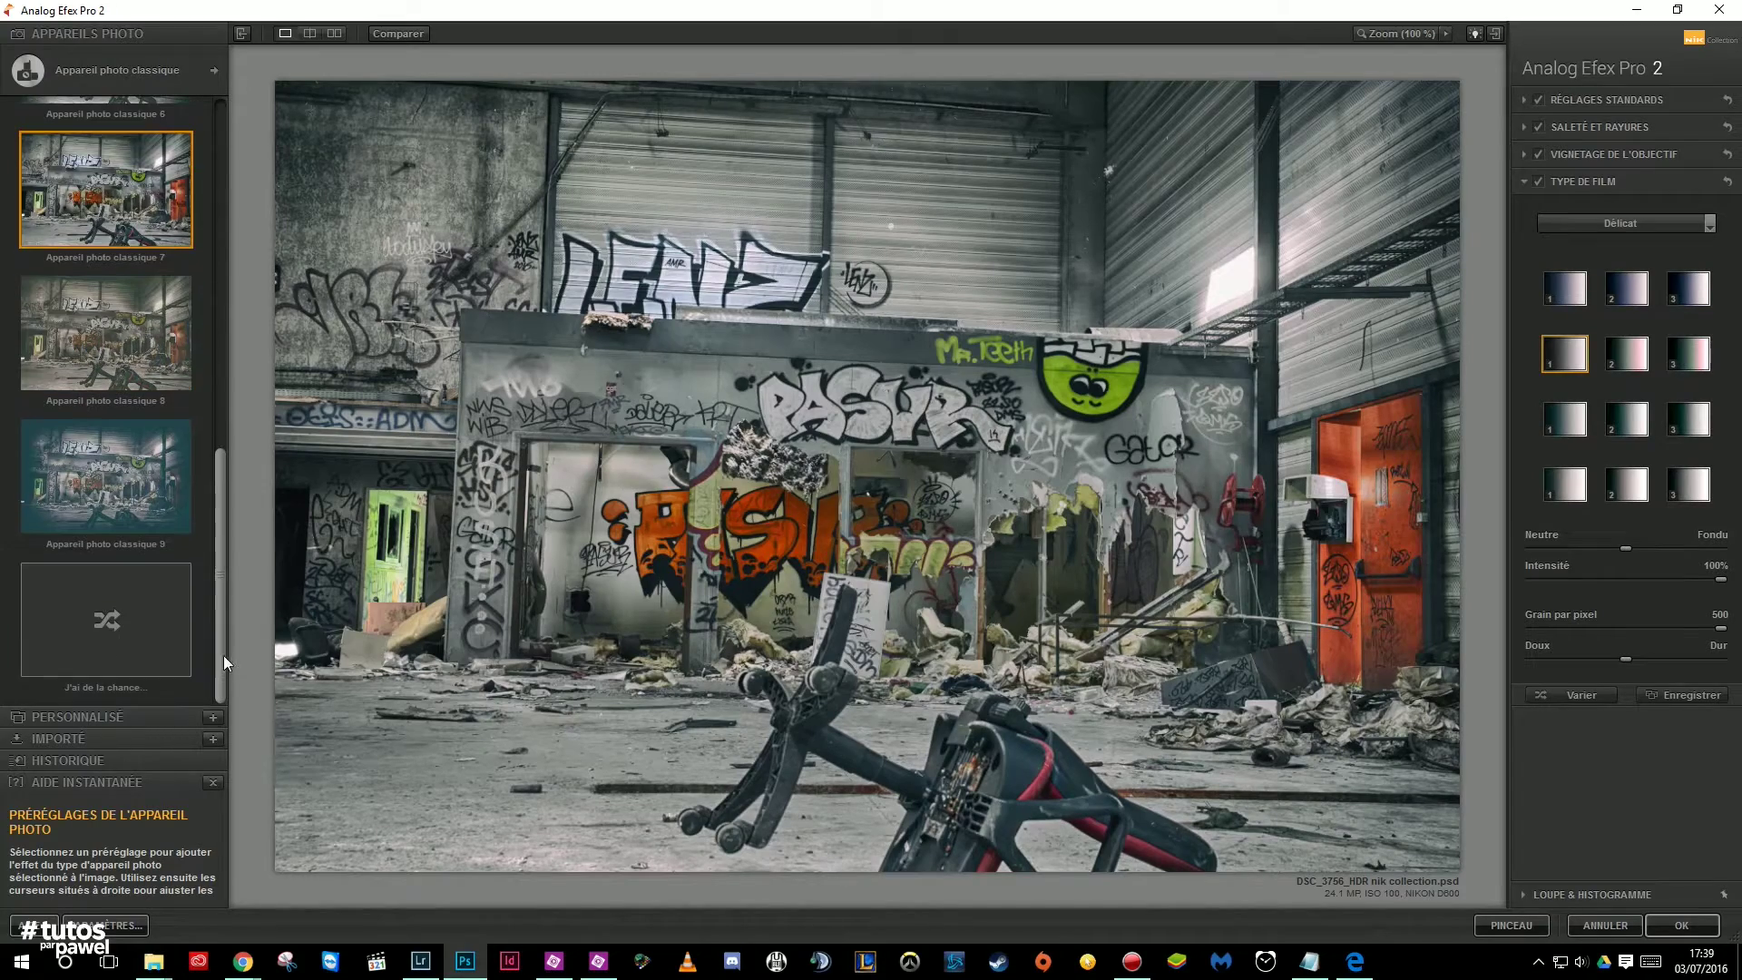
Step: Select the saved custom preset and output its effect to a new layer with a black mask for brushing
{"action": "left_click", "coordinate": [69, 715]}
{"action": "left_click", "coordinate": [135, 530]}
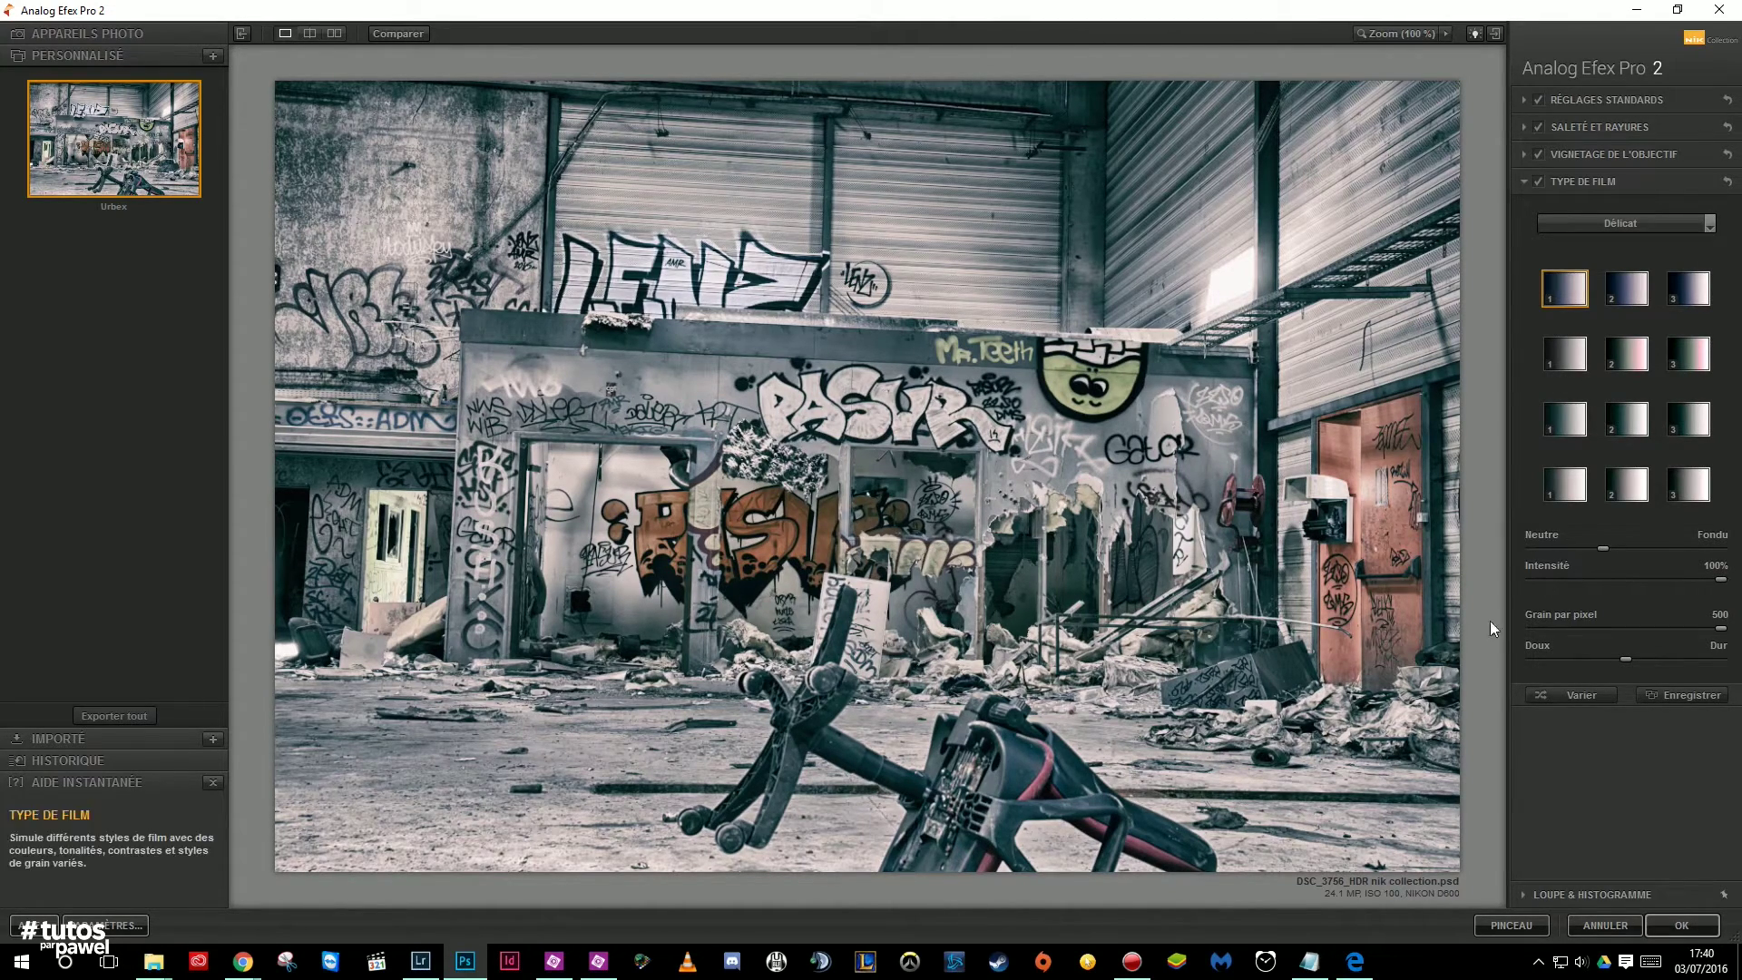
{"action": "left_click", "coordinate": [1506, 925]}
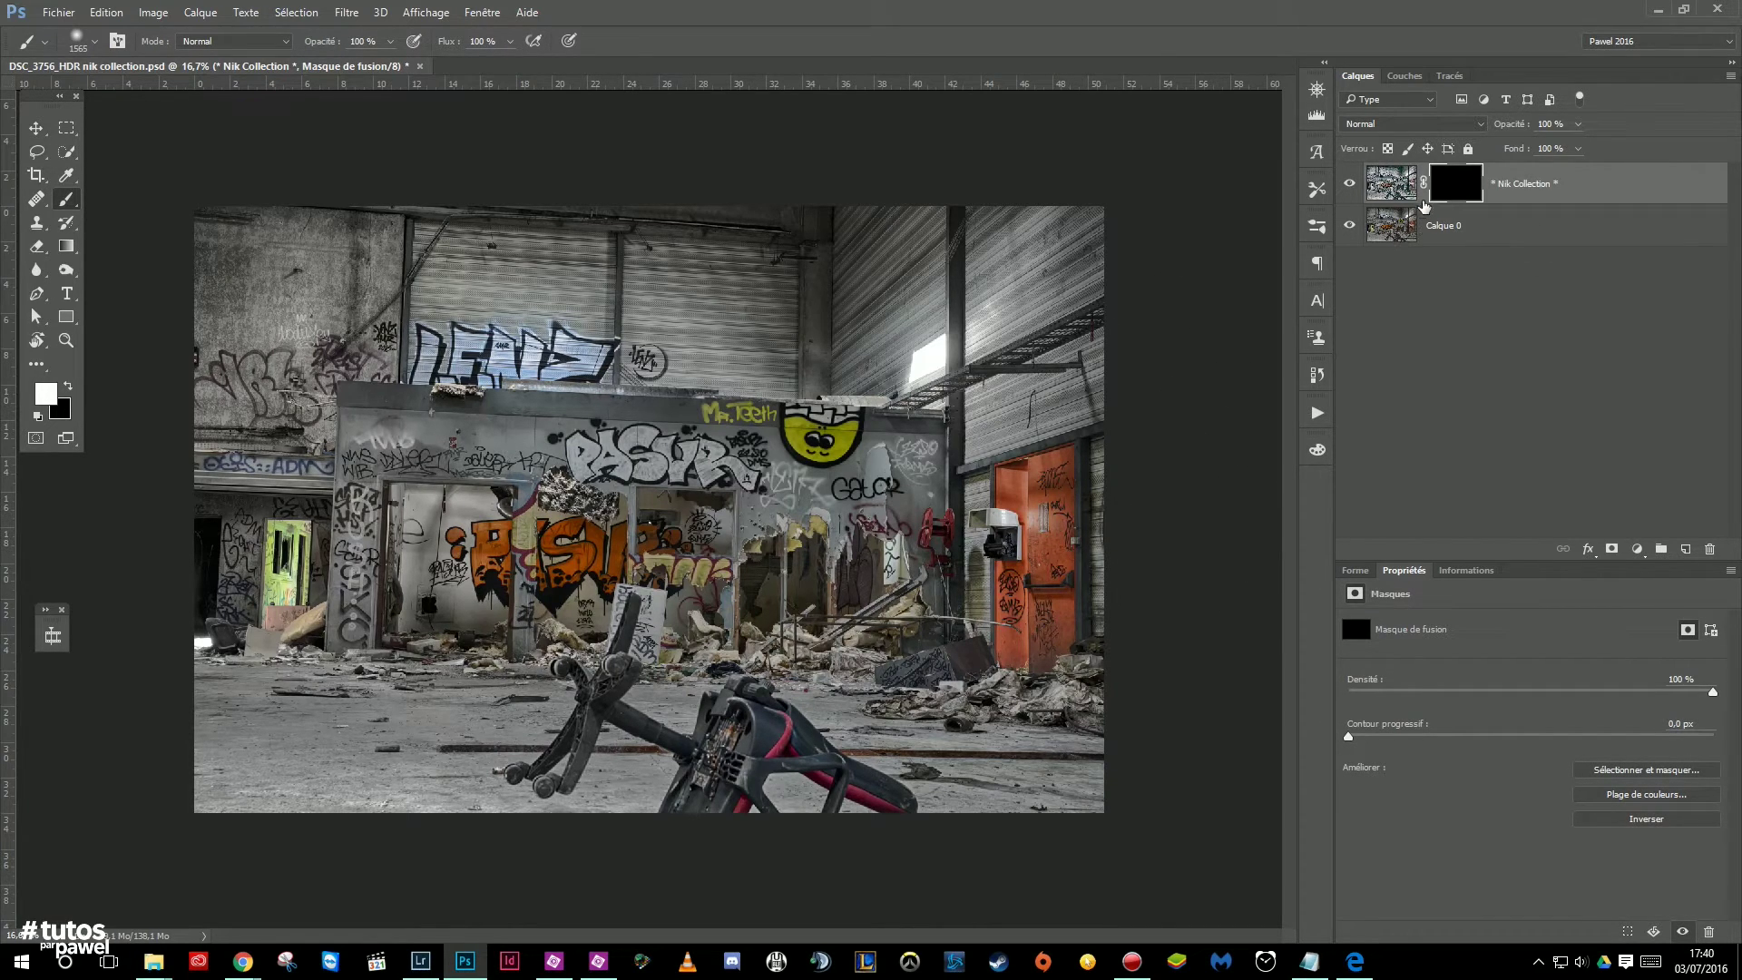
Step: Disable the Nik Collection layer's mask so the effect covers the whole image, and deselect all layers
{"action": "left_click", "coordinate": [1457, 185], "text": "shift"}
{"action": "left_click", "coordinate": [1448, 186], "text": "shift"}
{"action": "left_click", "coordinate": [1445, 186], "text": "shift"}
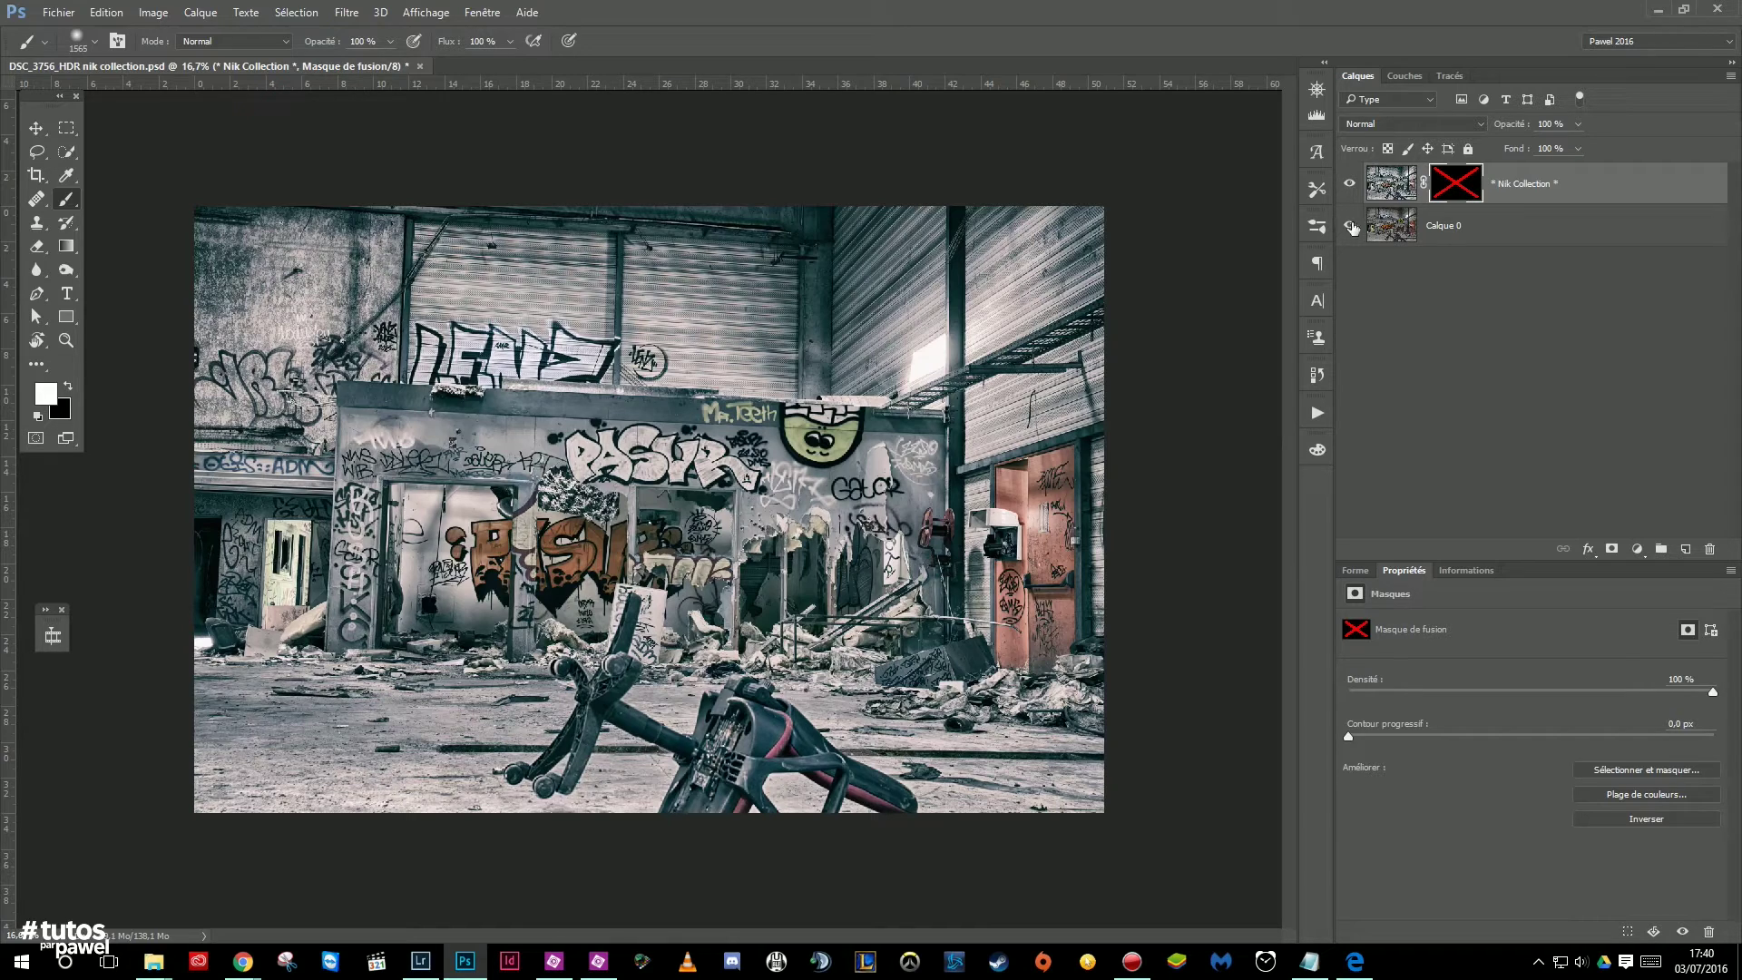
{"action": "left_click", "coordinate": [346, 12]}
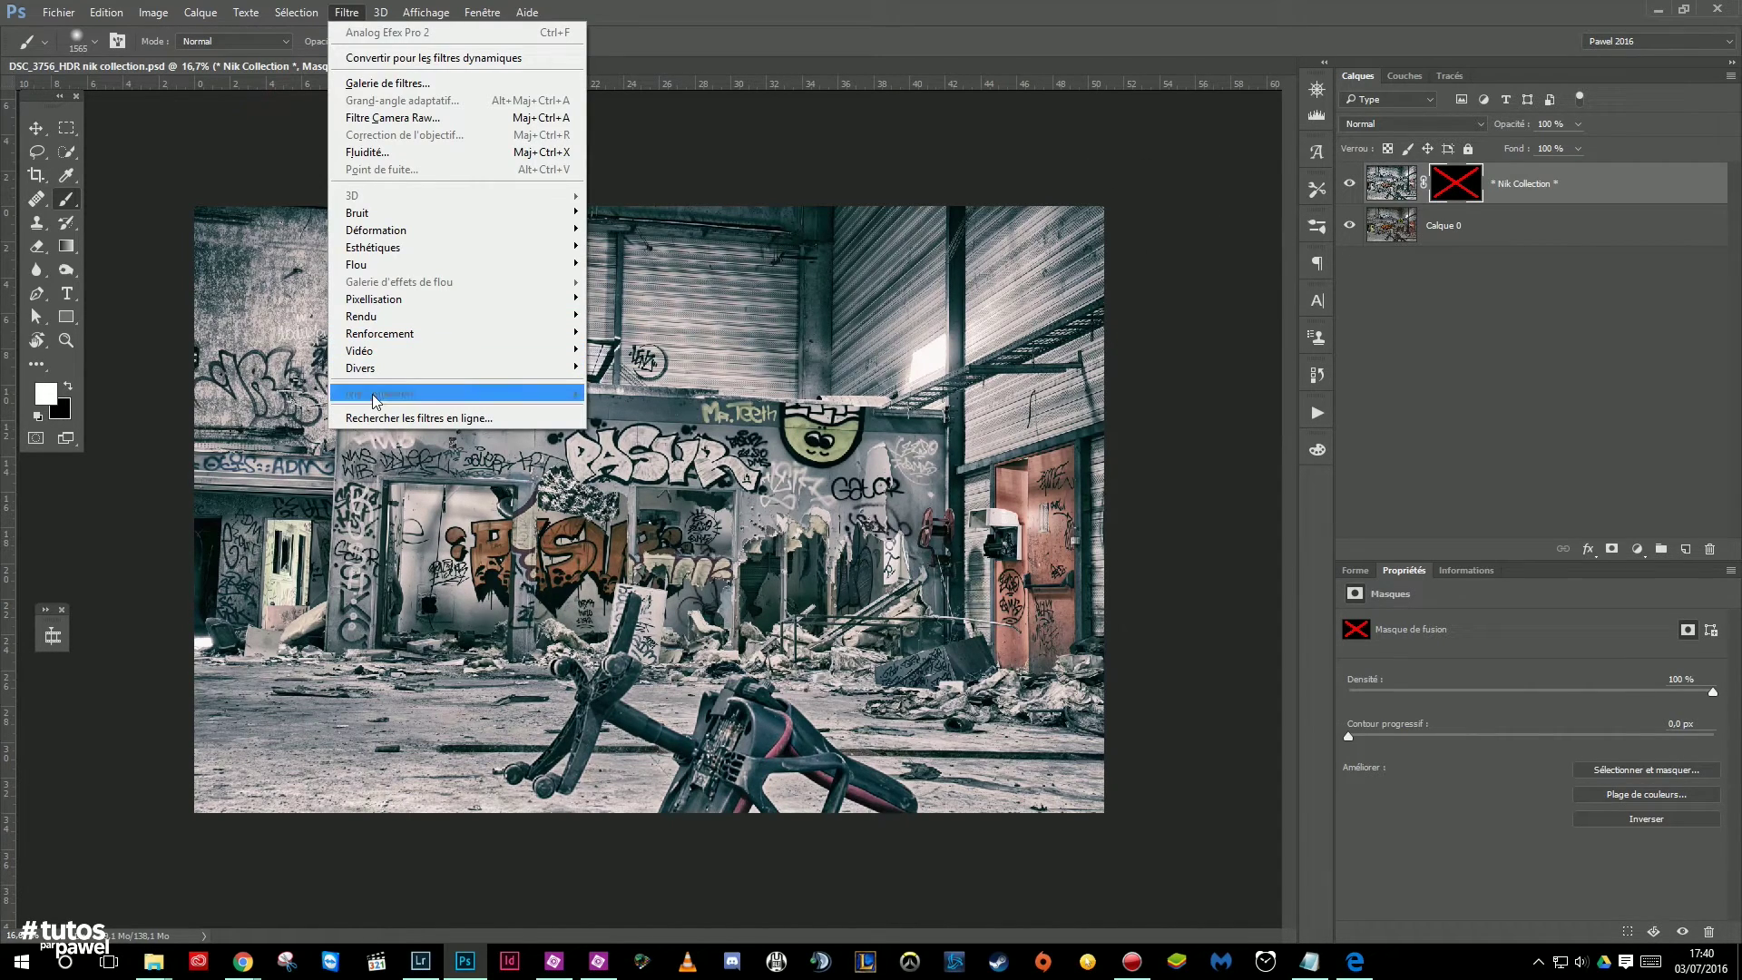
{"action": "left_click", "coordinate": [1595, 361]}
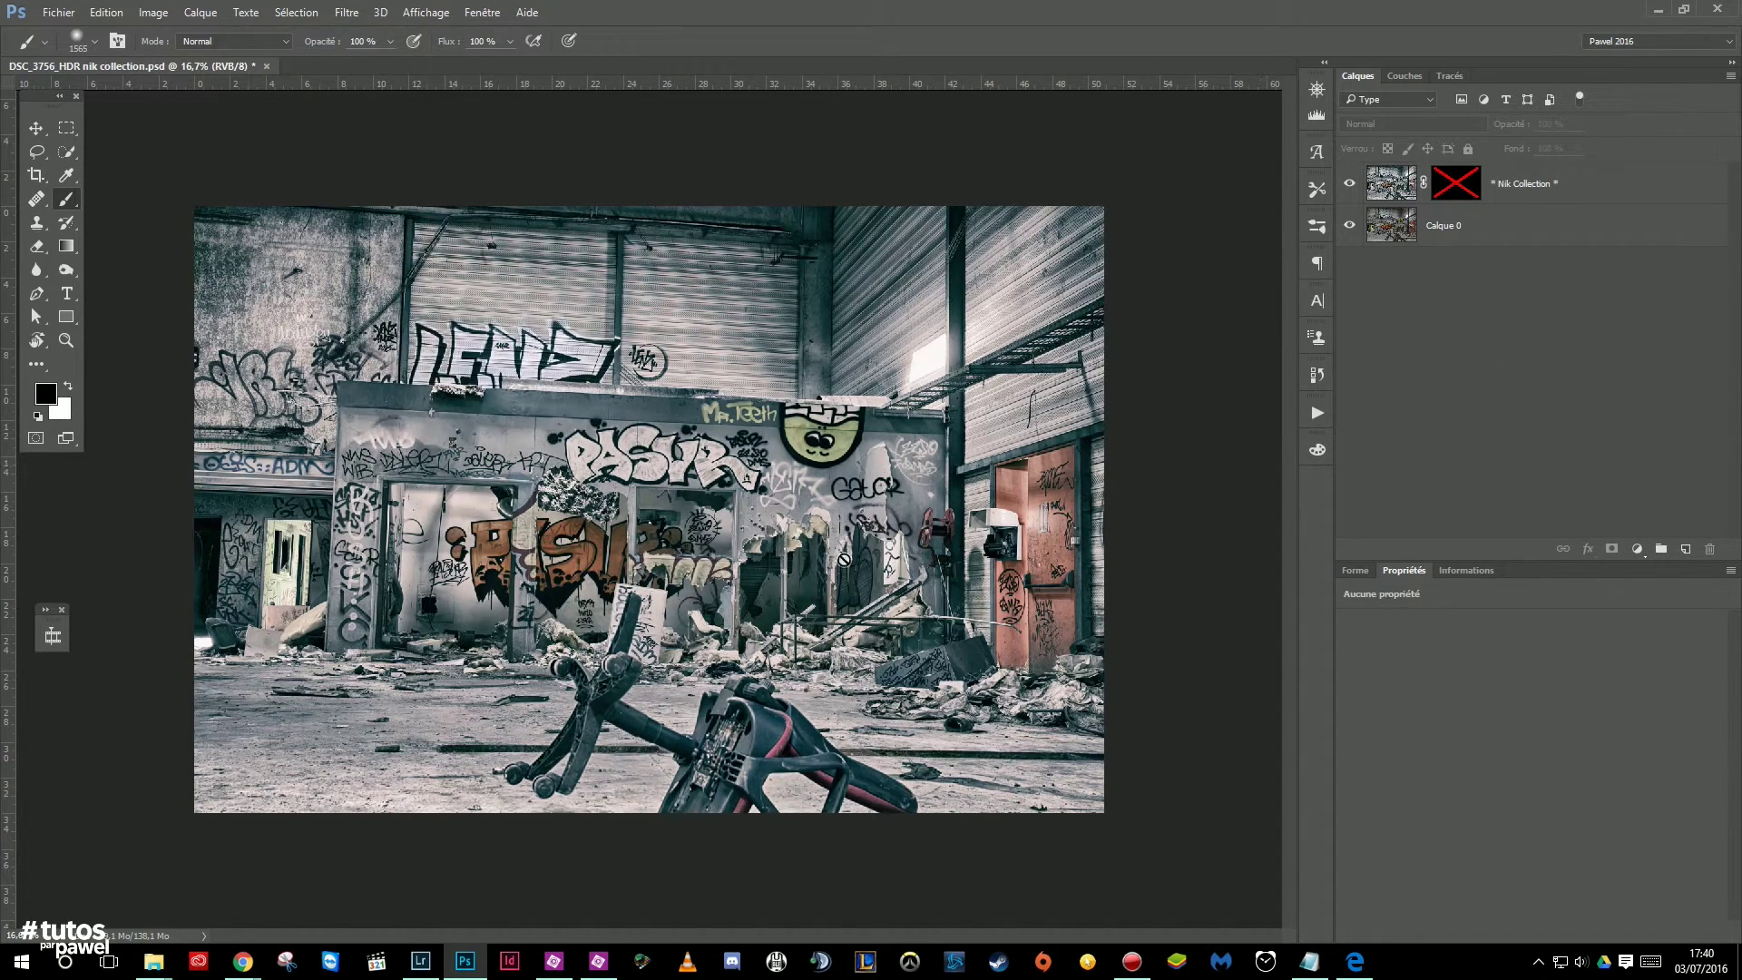